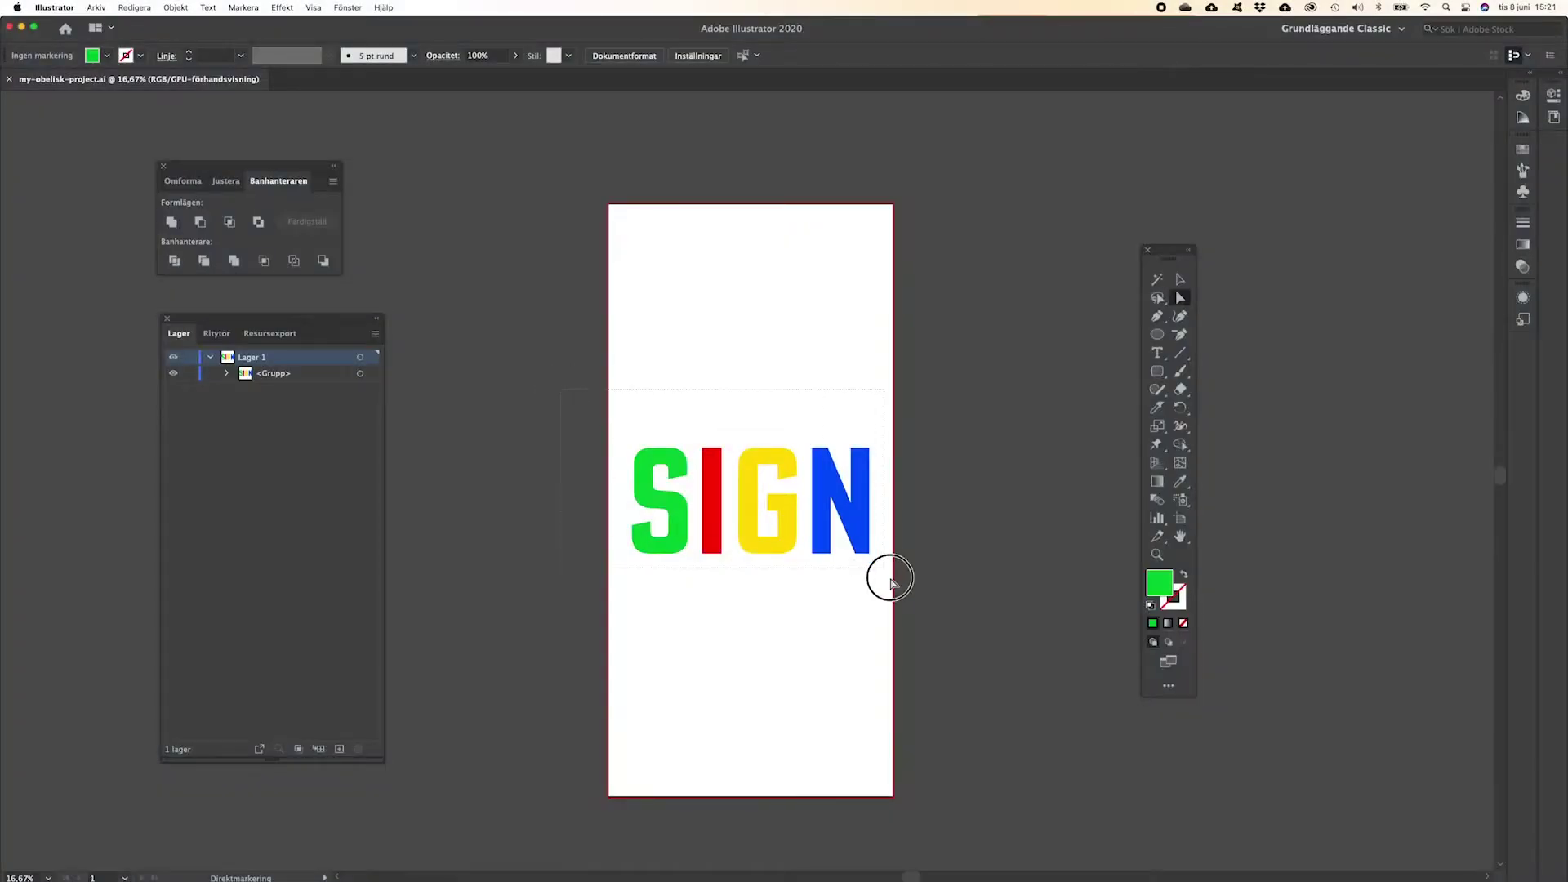
Step: Marquee-select the green, red, yellow and blue SIGN letter shapes with the Direct Selection tool
{"action": "left_click_drag", "start_coordinate": [890, 581], "coordinate": [893, 584]}
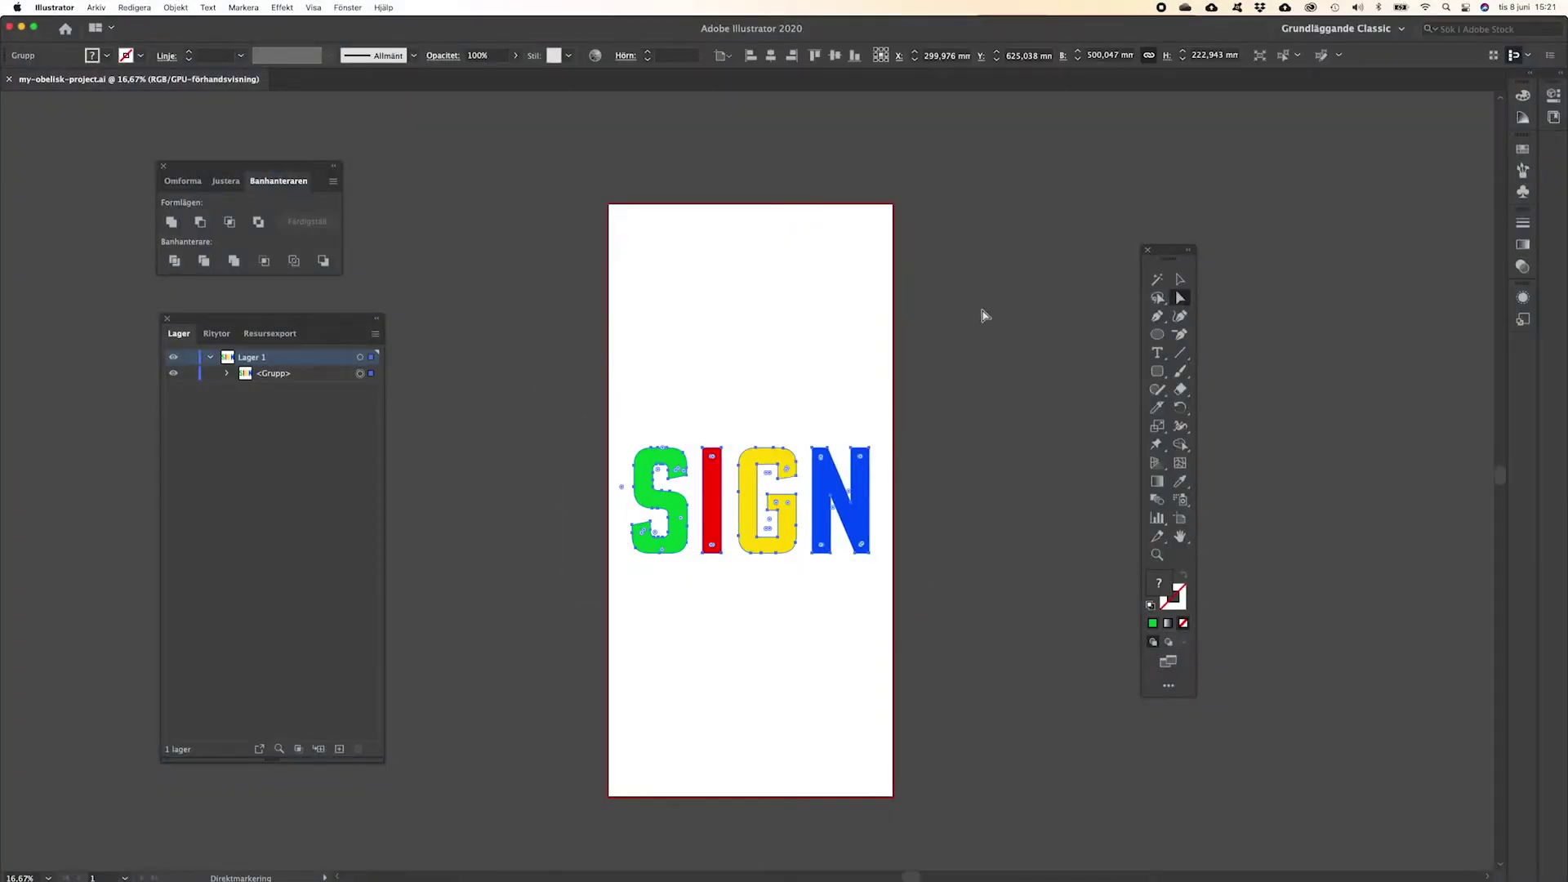
Step: Set the SIGN group height to 400 mm, rotate it 90° upright, then reselect all artwork
{"action": "left_click", "coordinate": [1205, 57]}
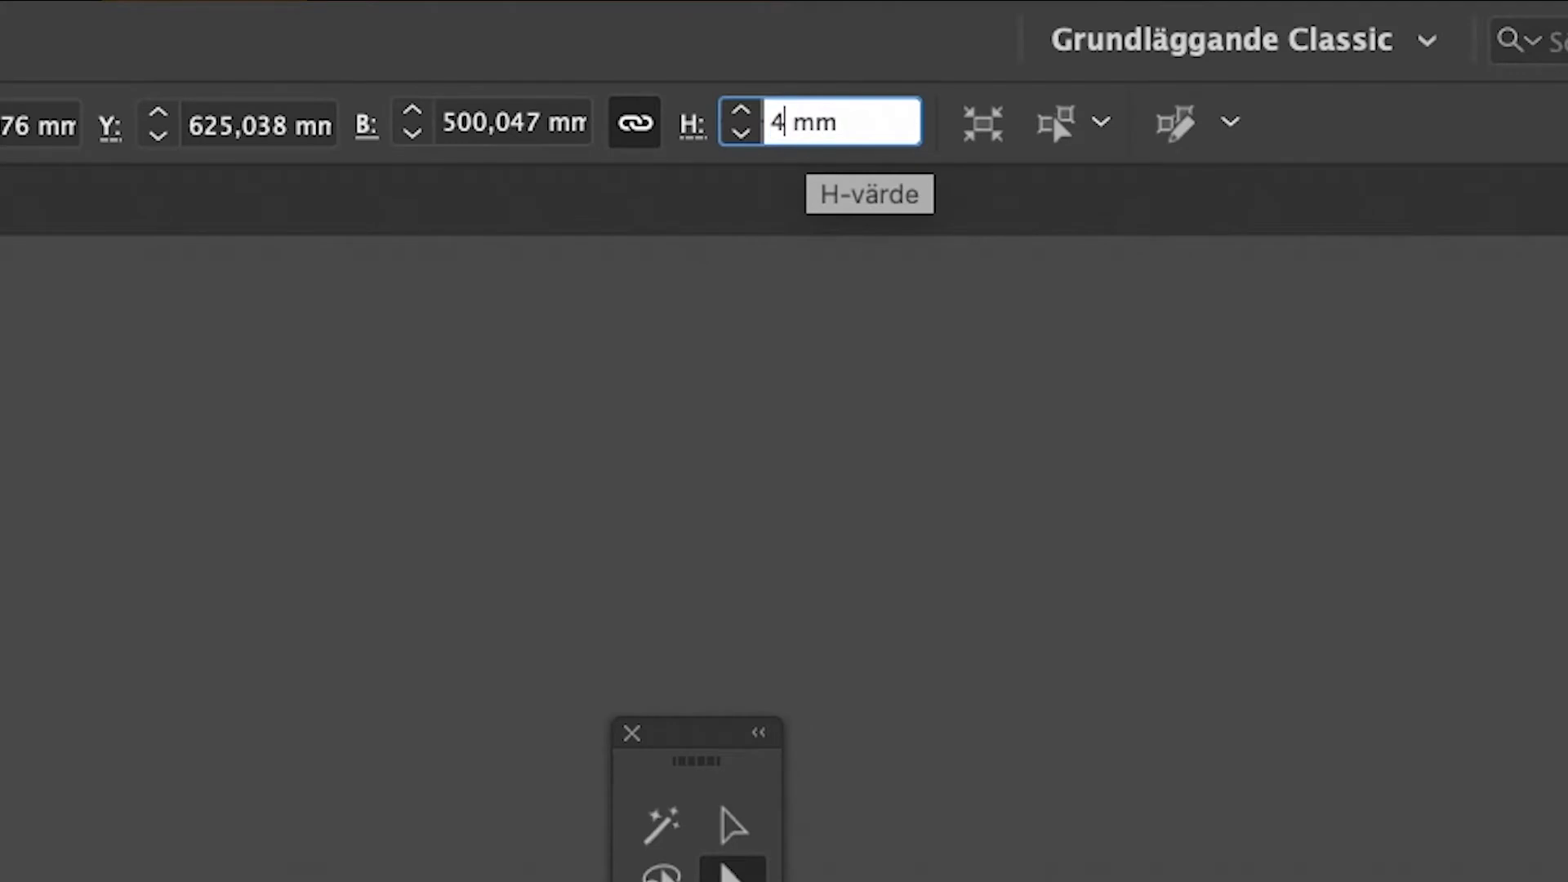
{"action": "key", "text": "Return"}
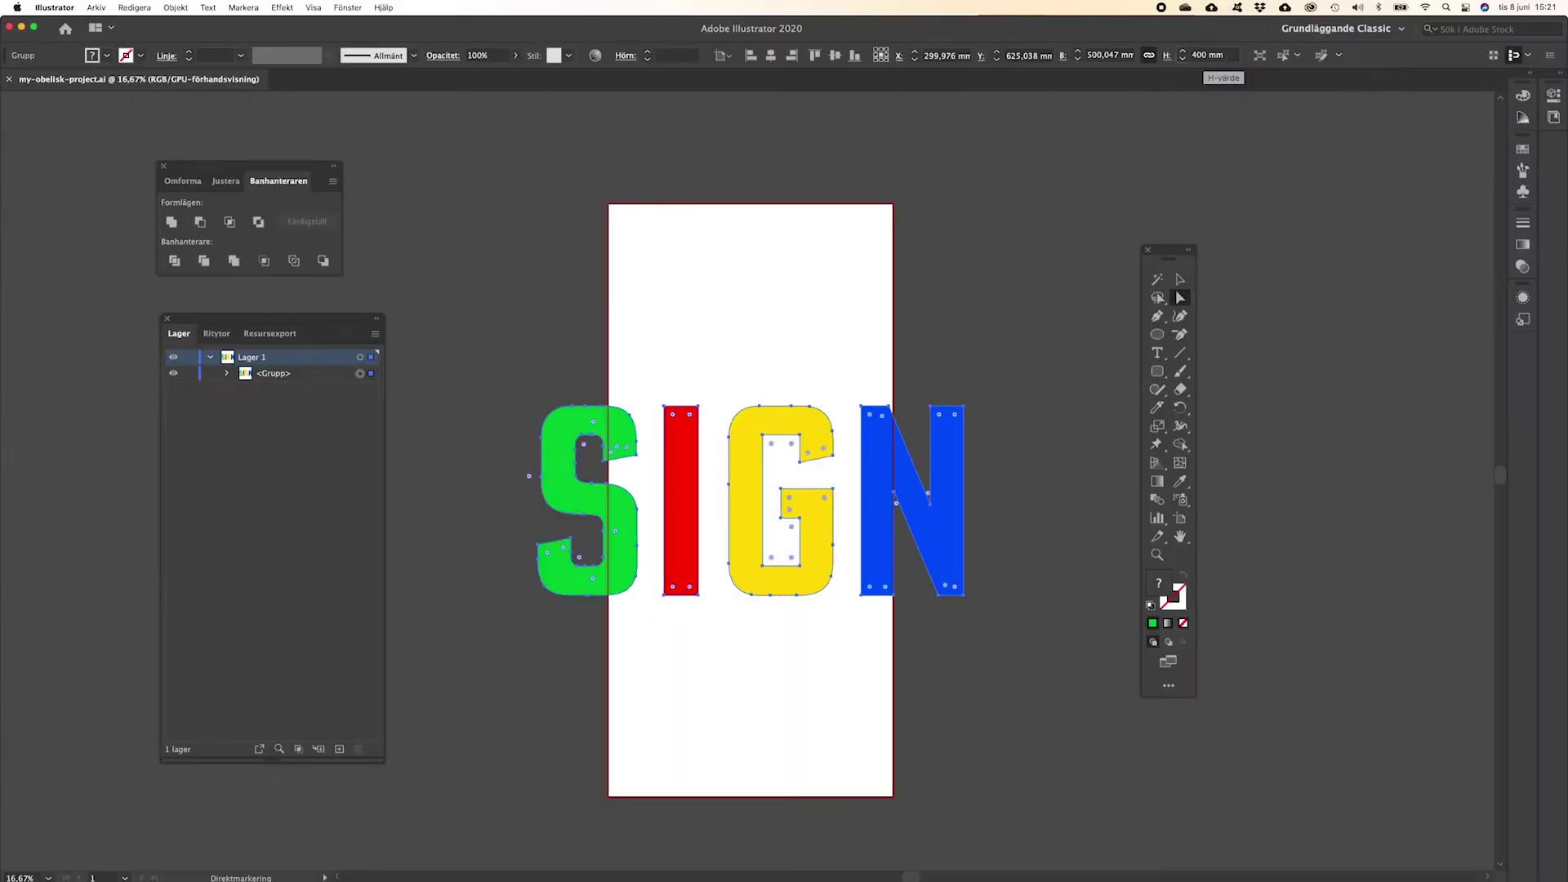
{"action": "left_click", "coordinate": [1179, 280]}
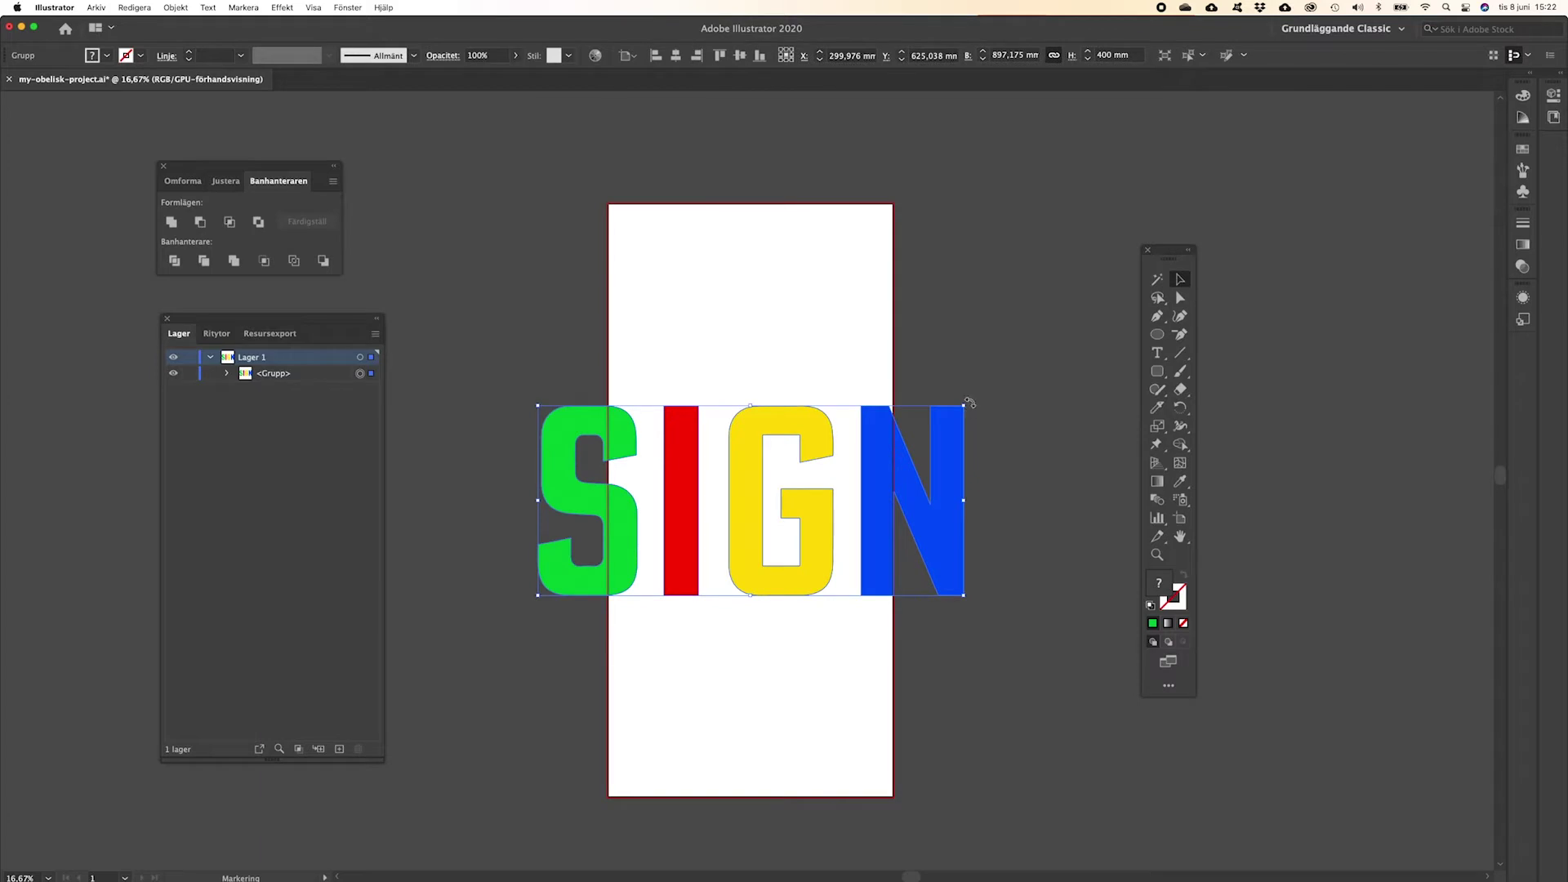
{"action": "left_click_drag", "start_coordinate": [969, 402], "coordinate": [721, 306]}
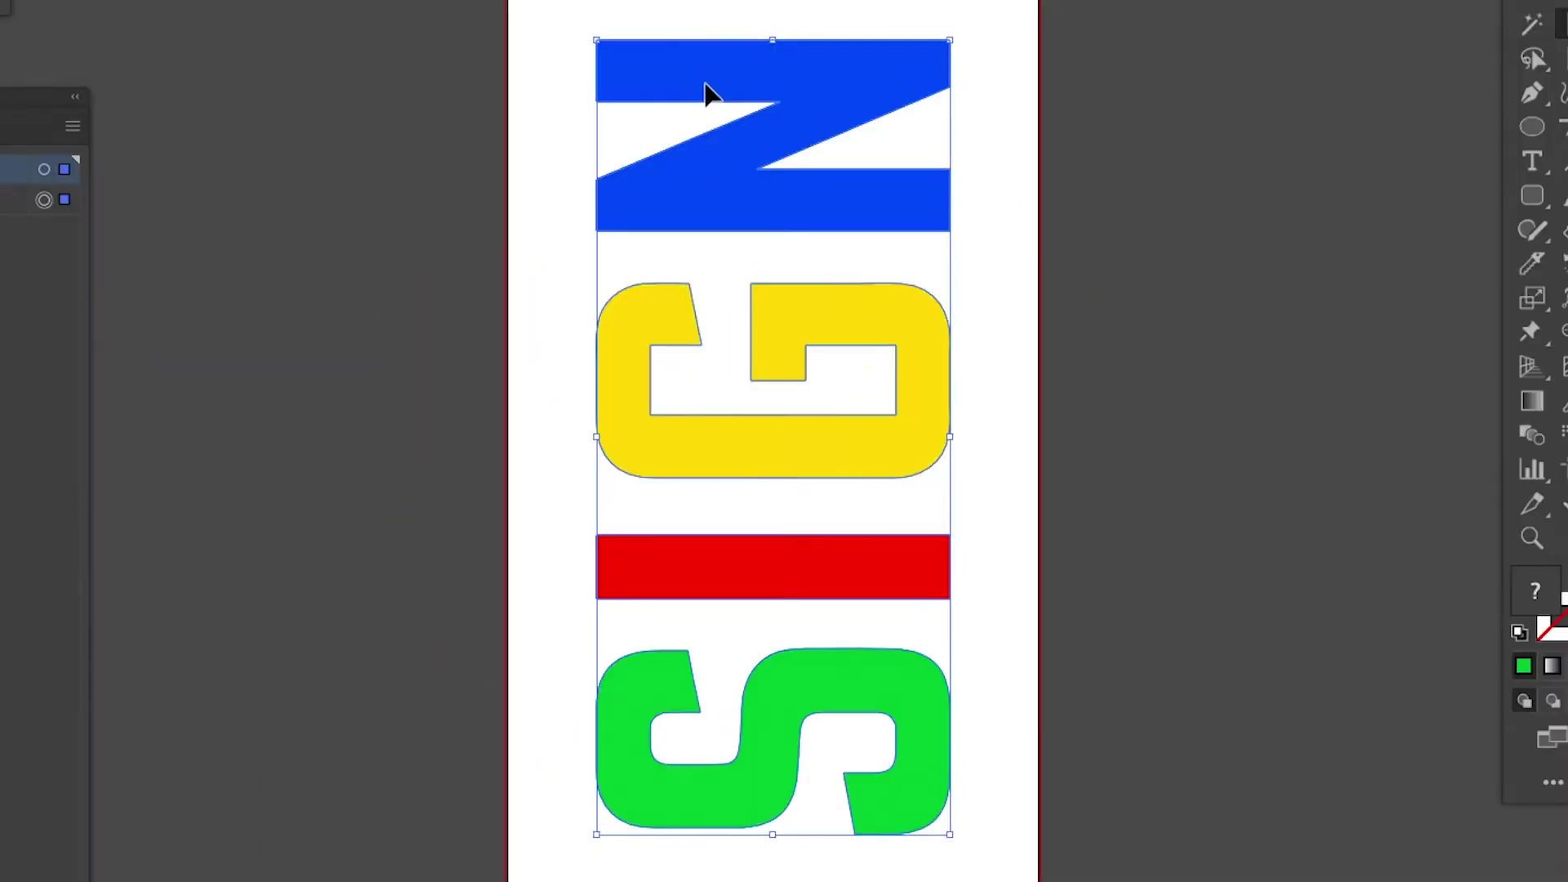
{"action": "left_click", "coordinate": [633, 266]}
{"action": "key", "text": "super+a"}
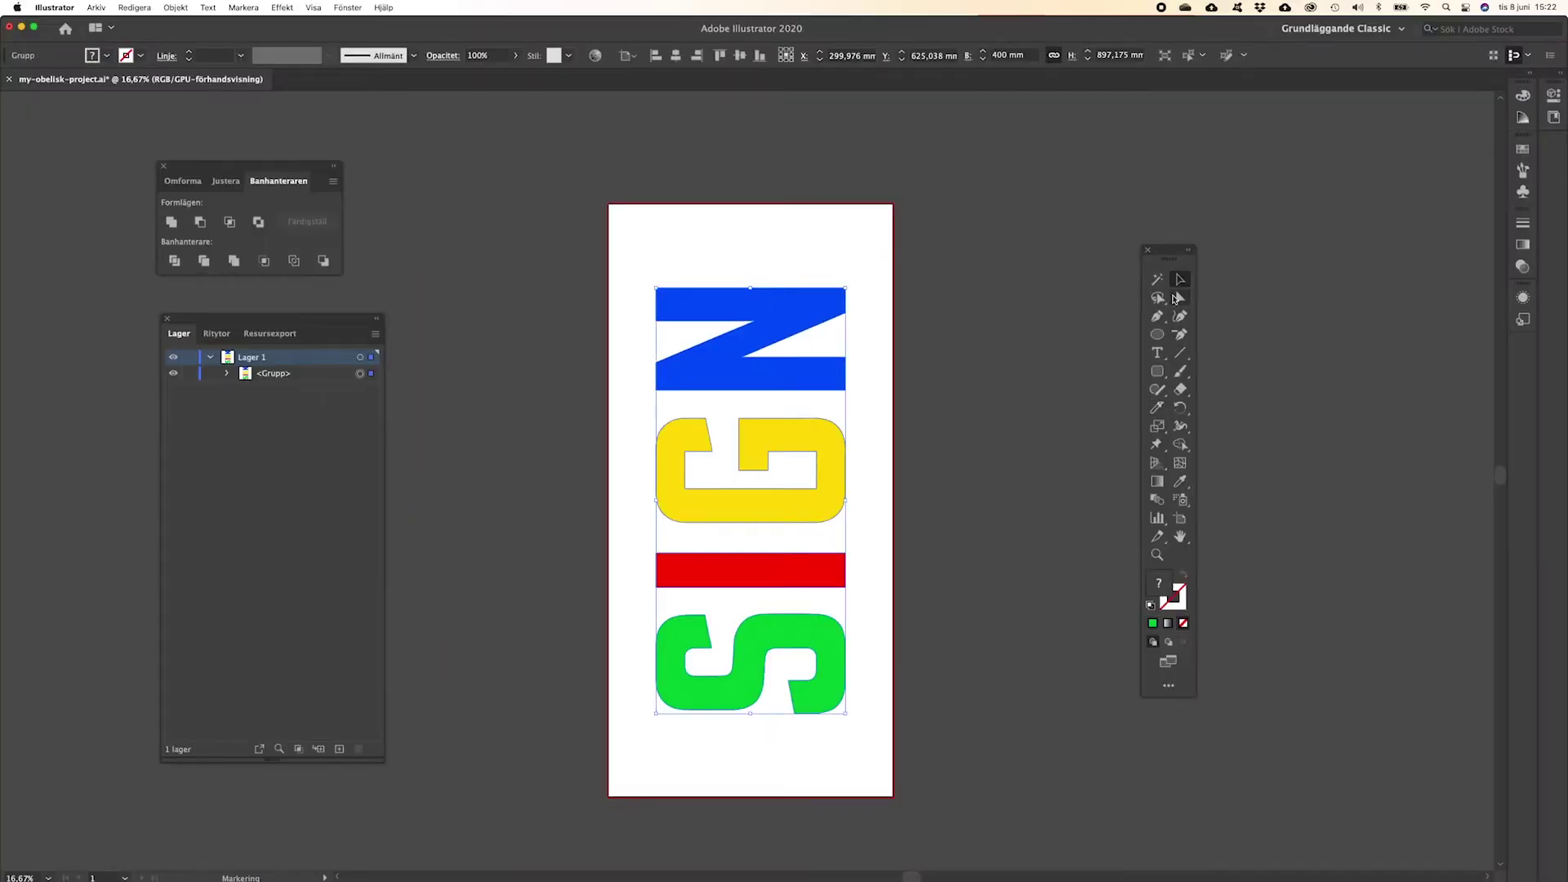
{"action": "left_click", "coordinate": [1174, 299]}
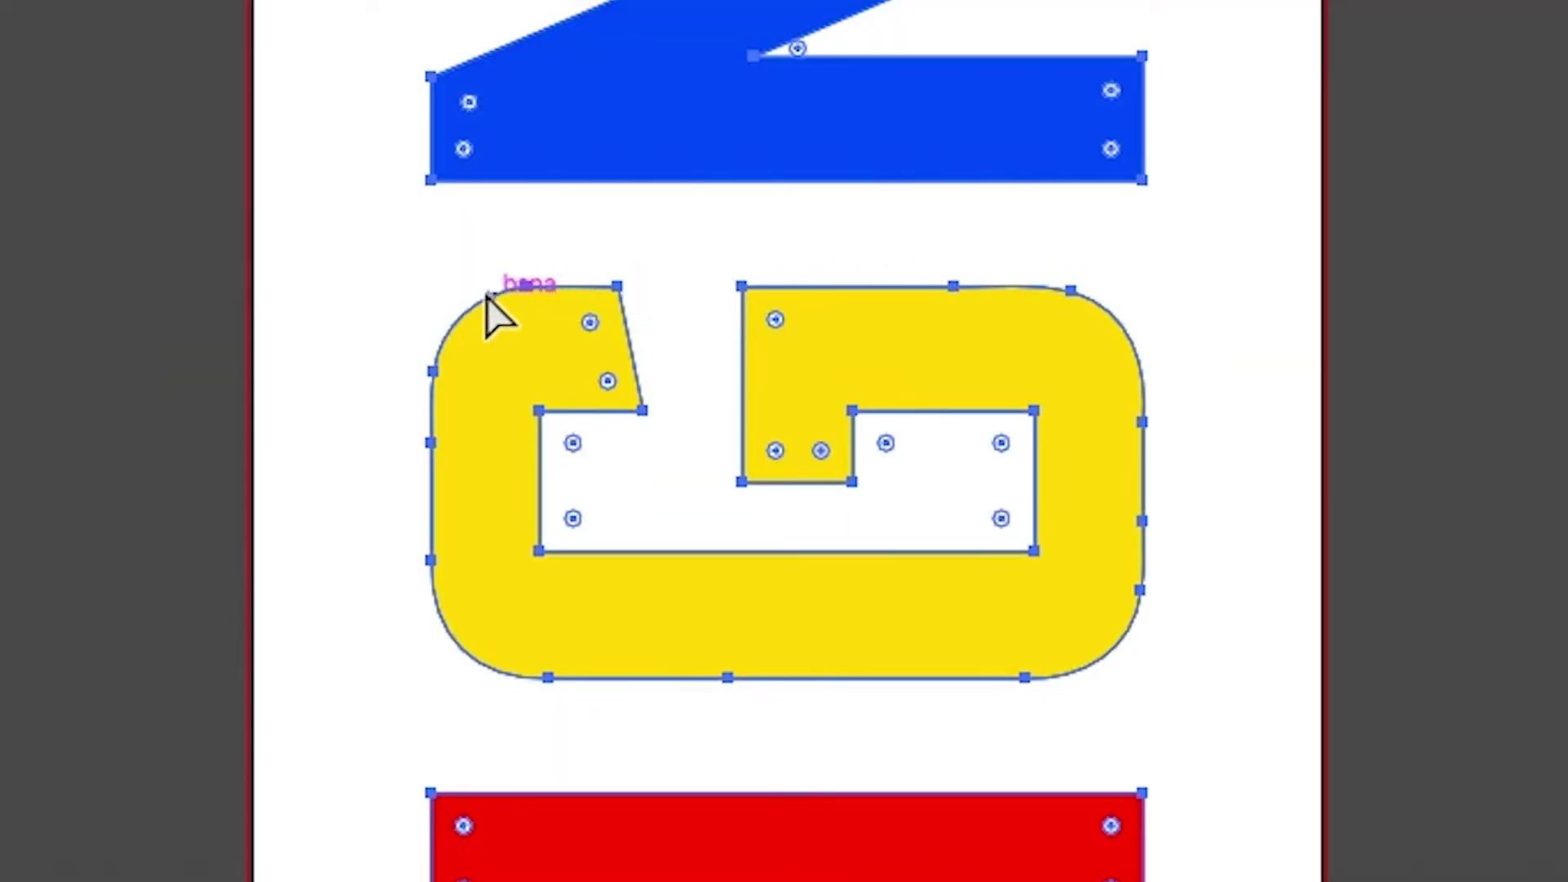
Step: Apply Objekt > Bana > Lägg till fästpunkter twice to densify the SIGN letter outlines
{"action": "left_click", "coordinate": [434, 372]}
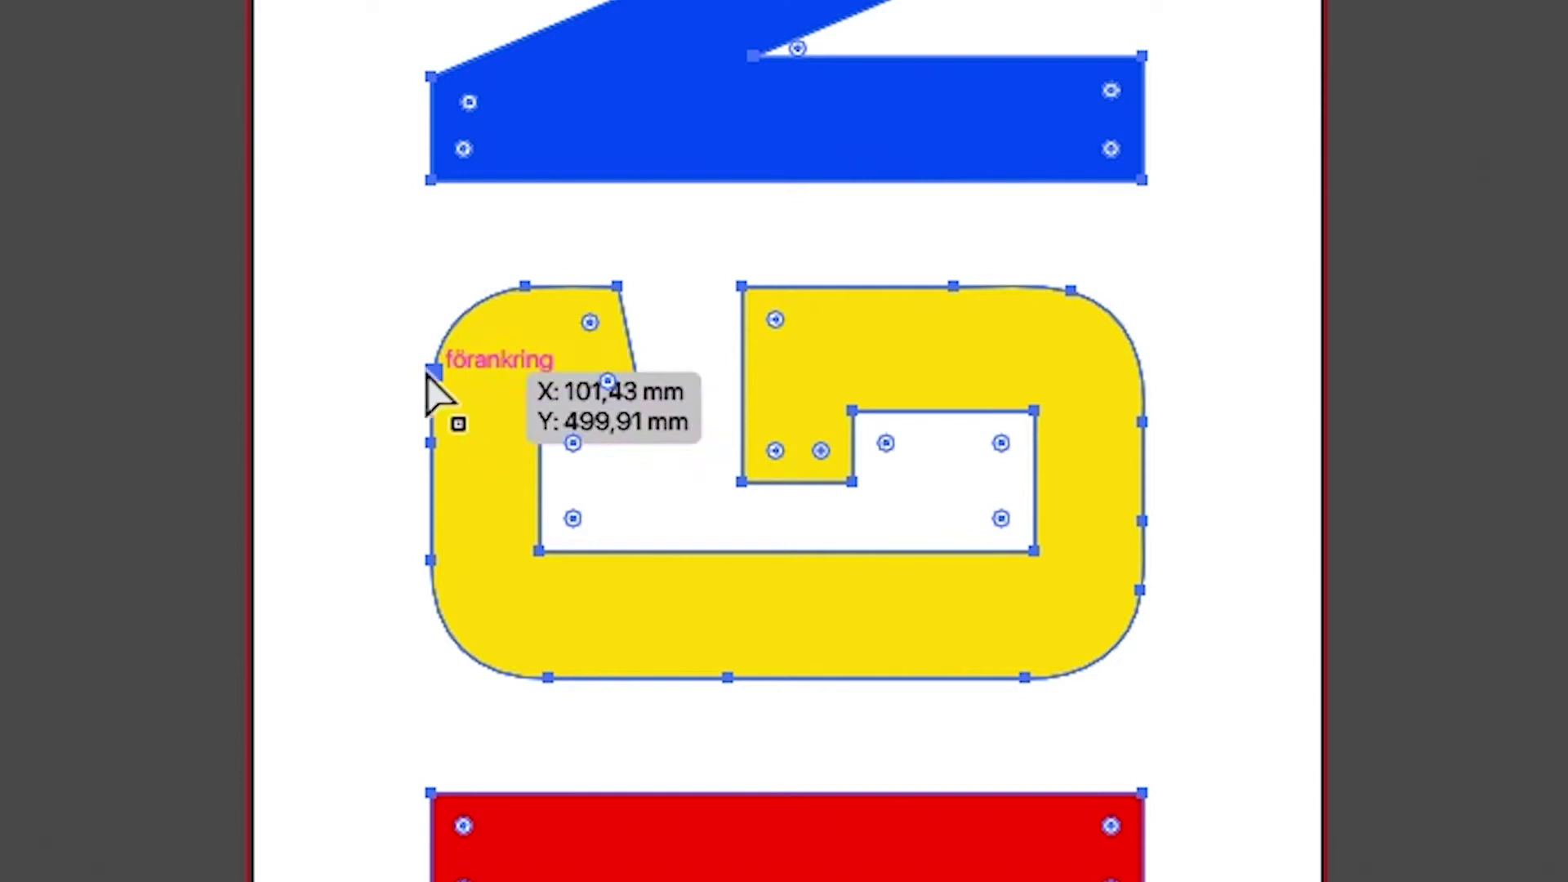
{"action": "left_click", "coordinate": [176, 7]}
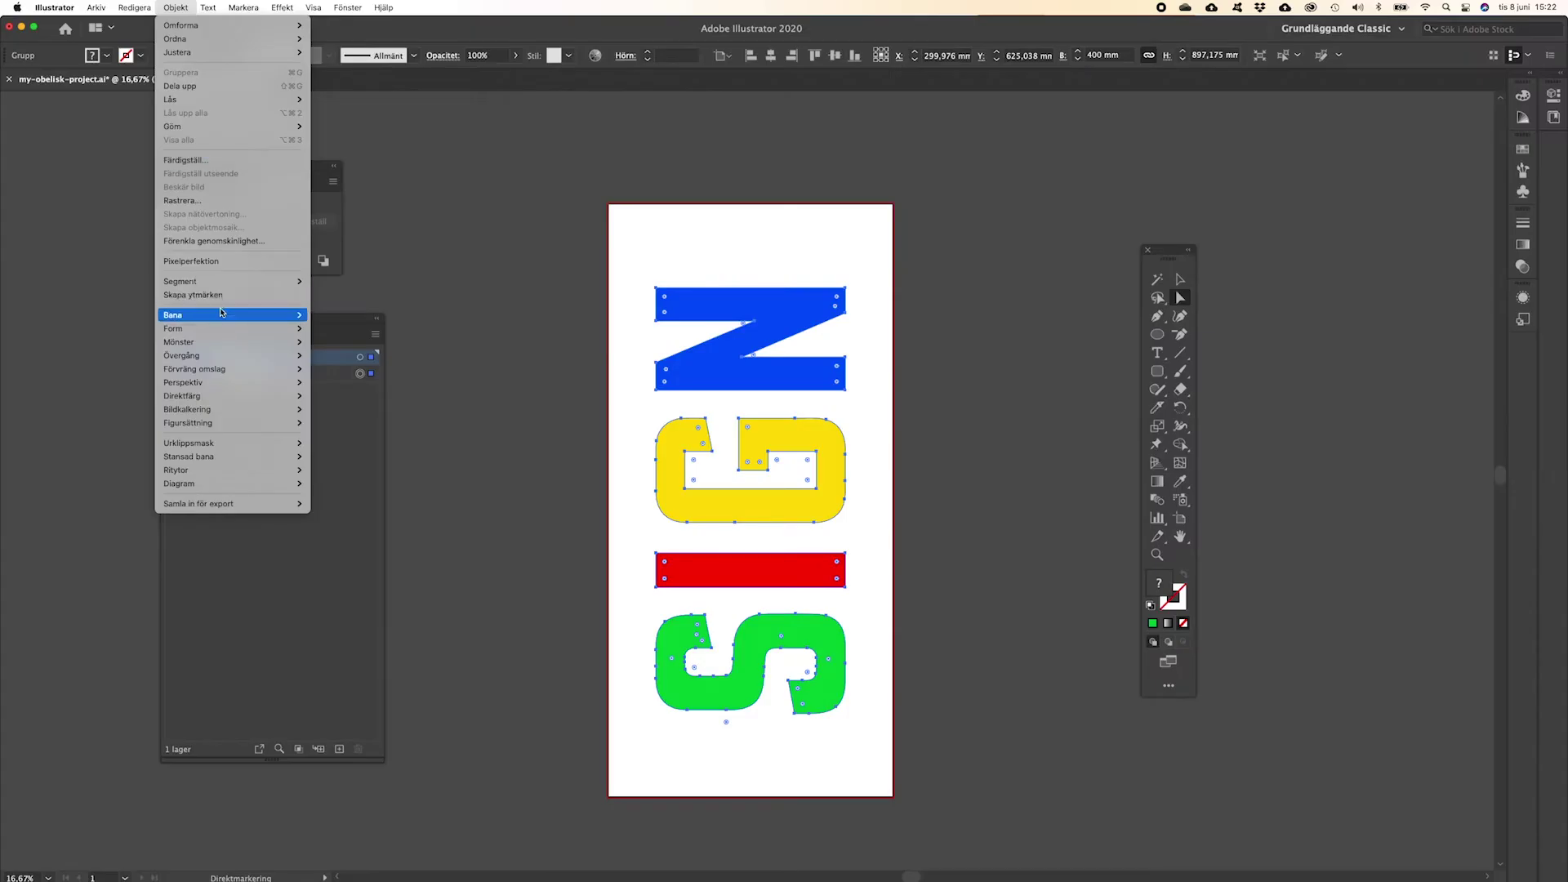
{"action": "mouse_move", "coordinate": [275, 315]}
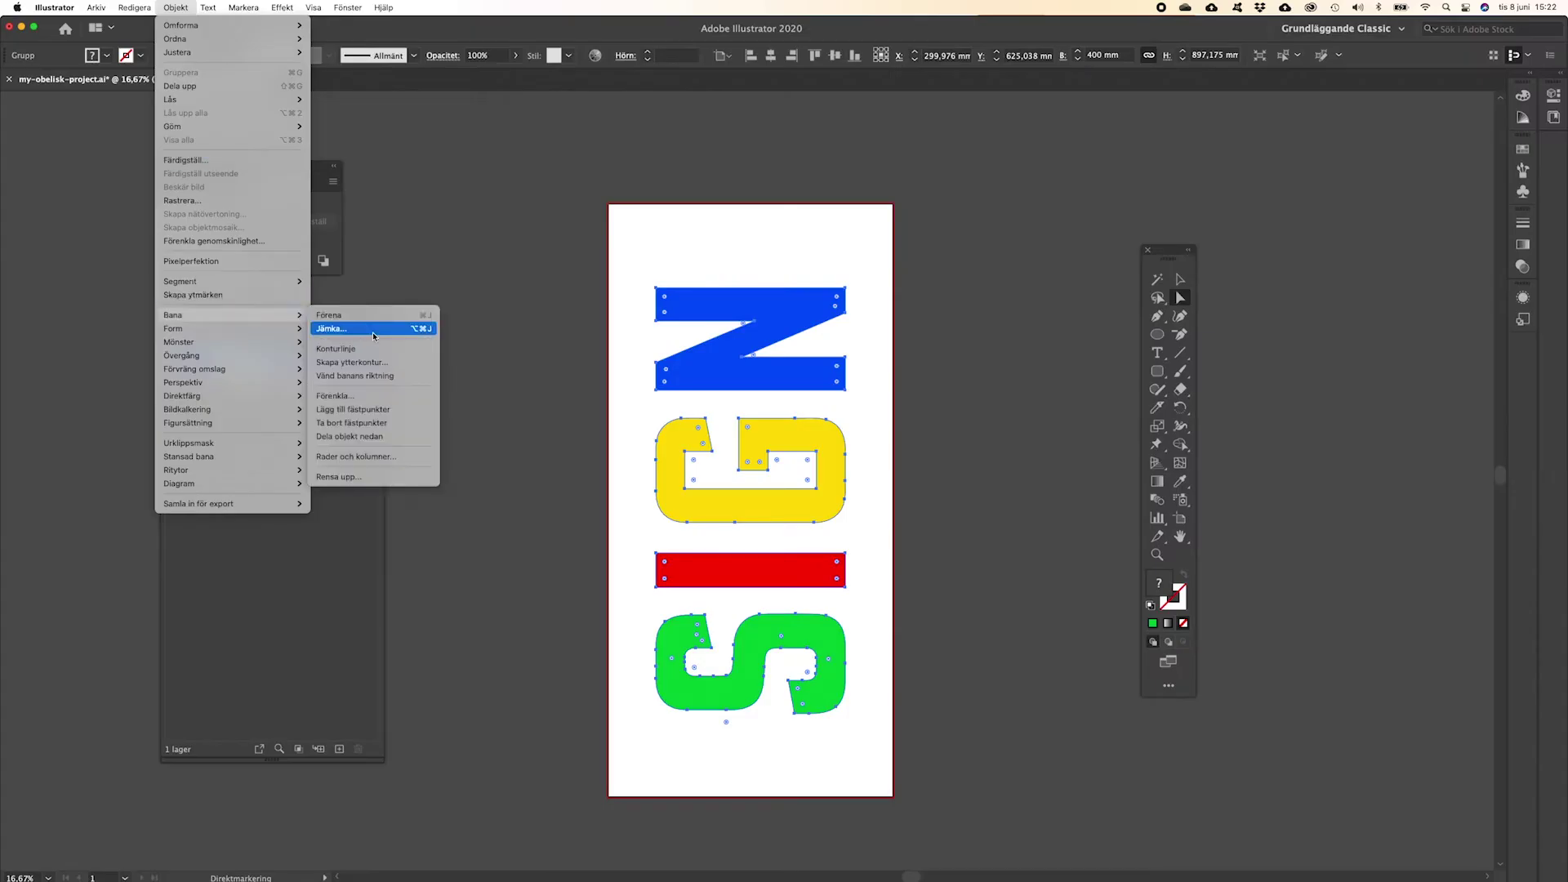
{"action": "left_click", "coordinate": [400, 411]}
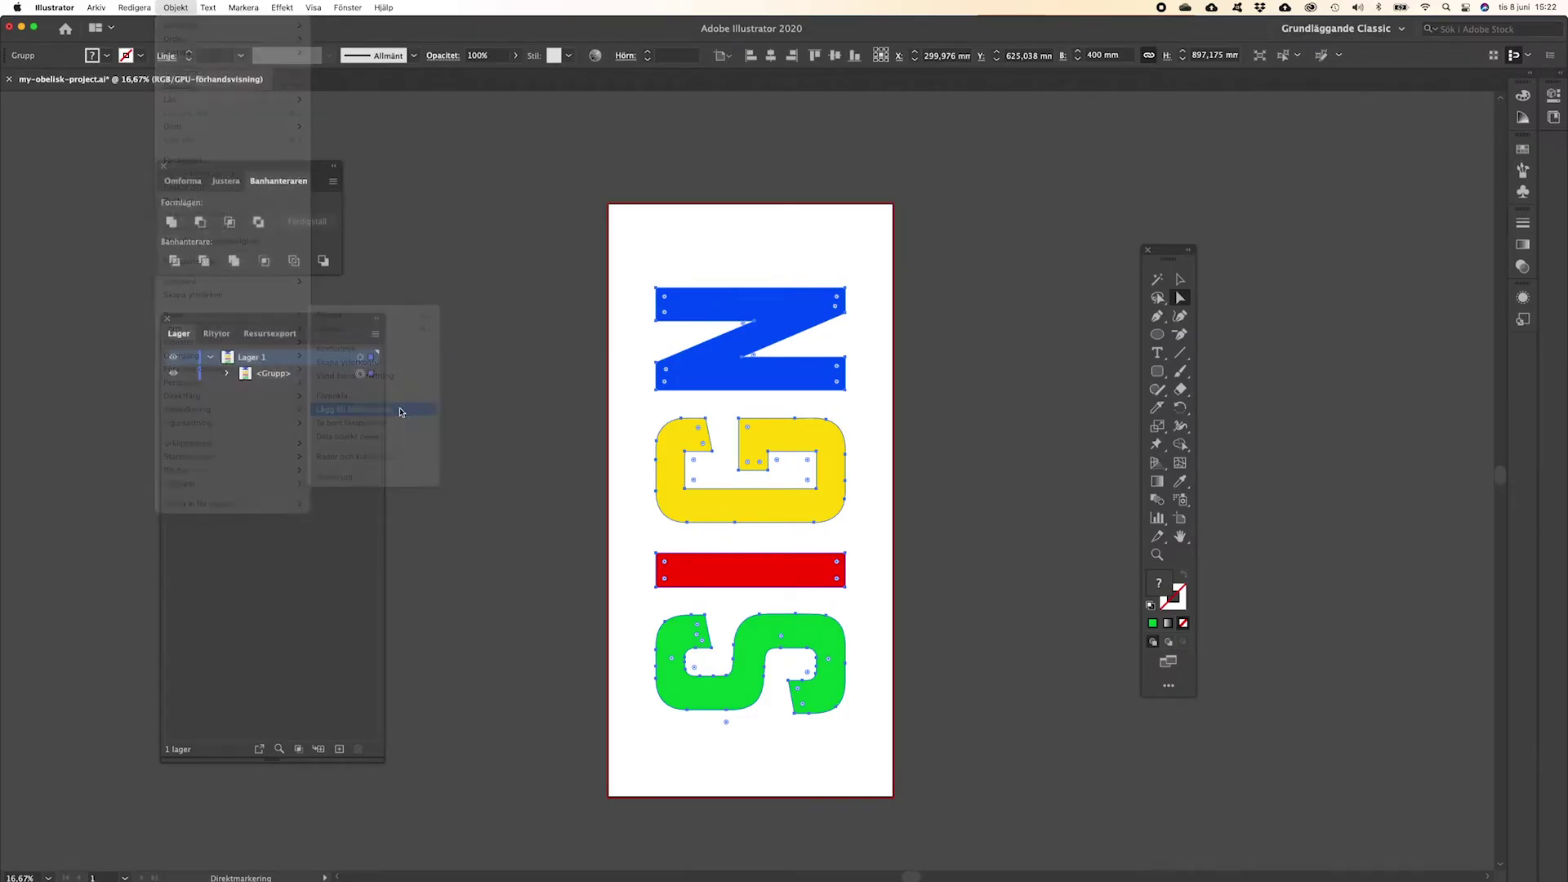
{"action": "left_click", "coordinate": [175, 7]}
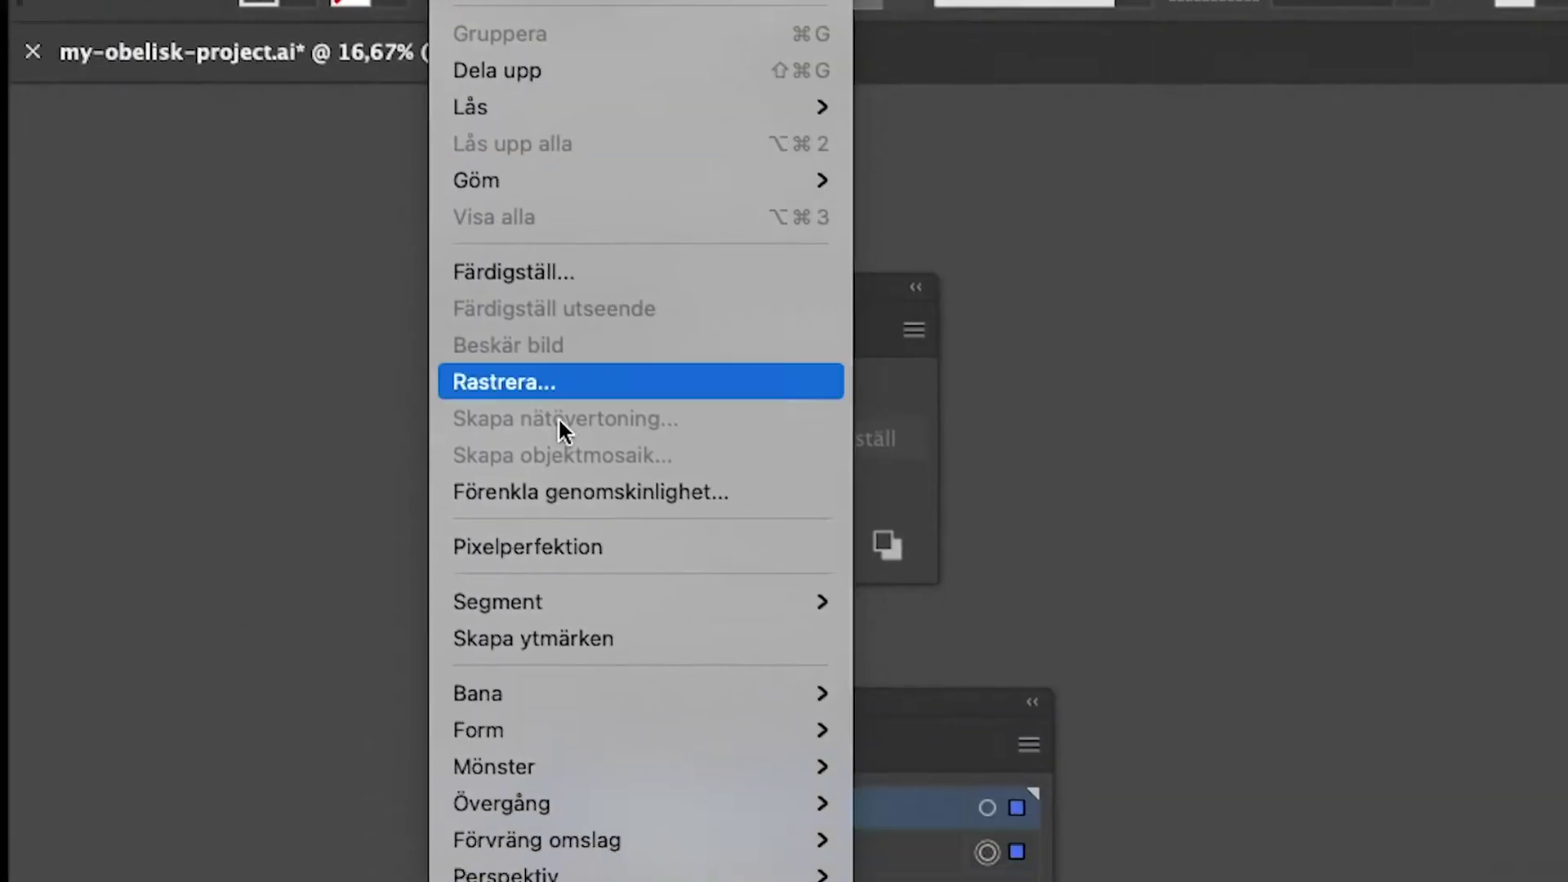
{"action": "mouse_move", "coordinate": [275, 315]}
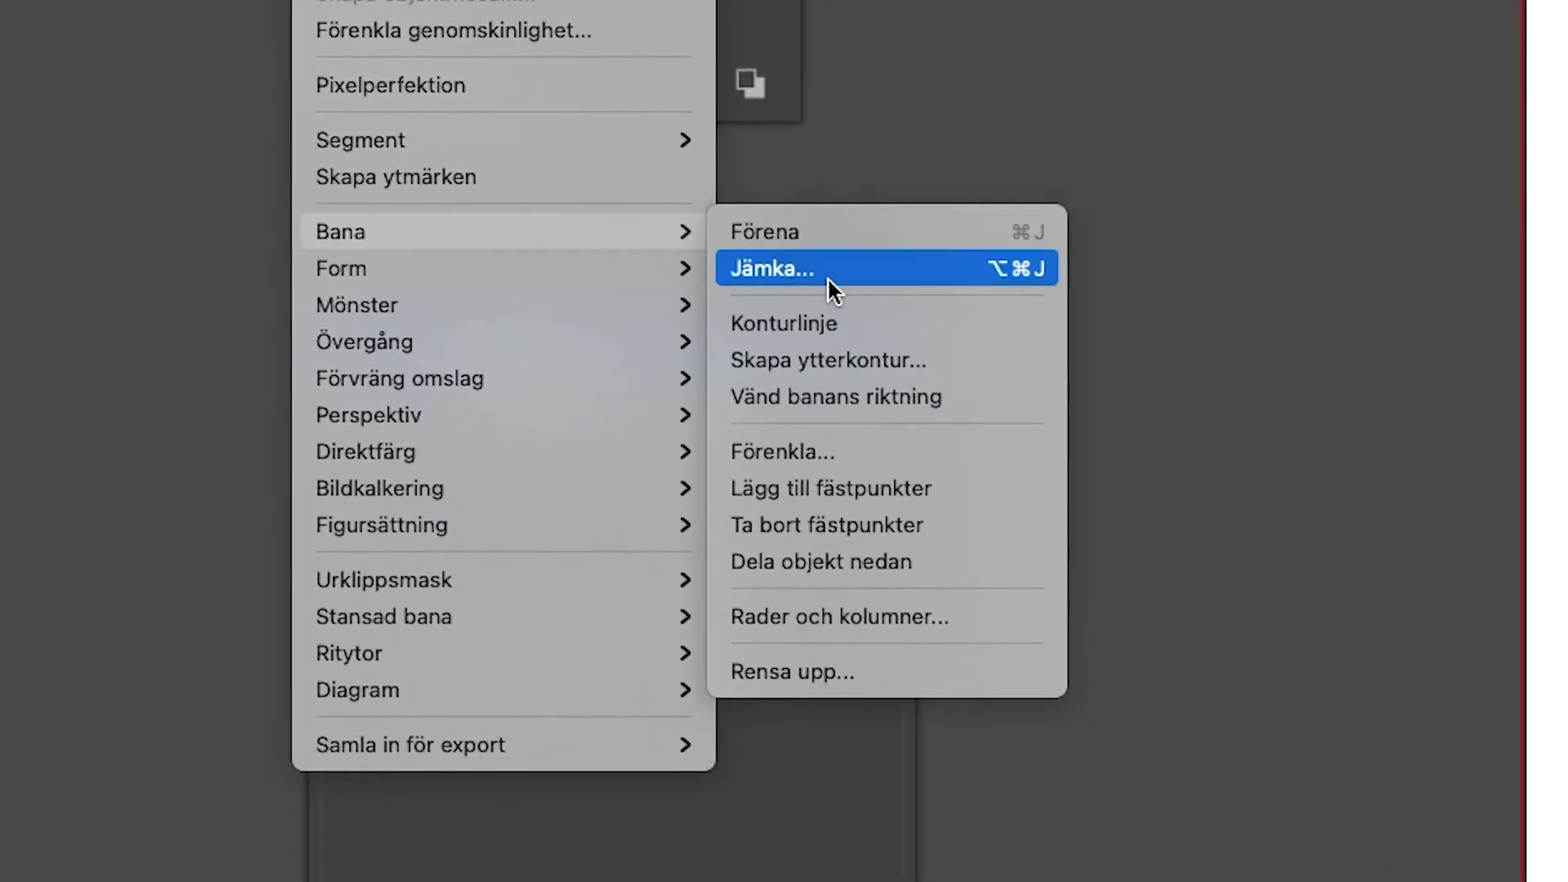
{"action": "left_click", "coordinate": [926, 484]}
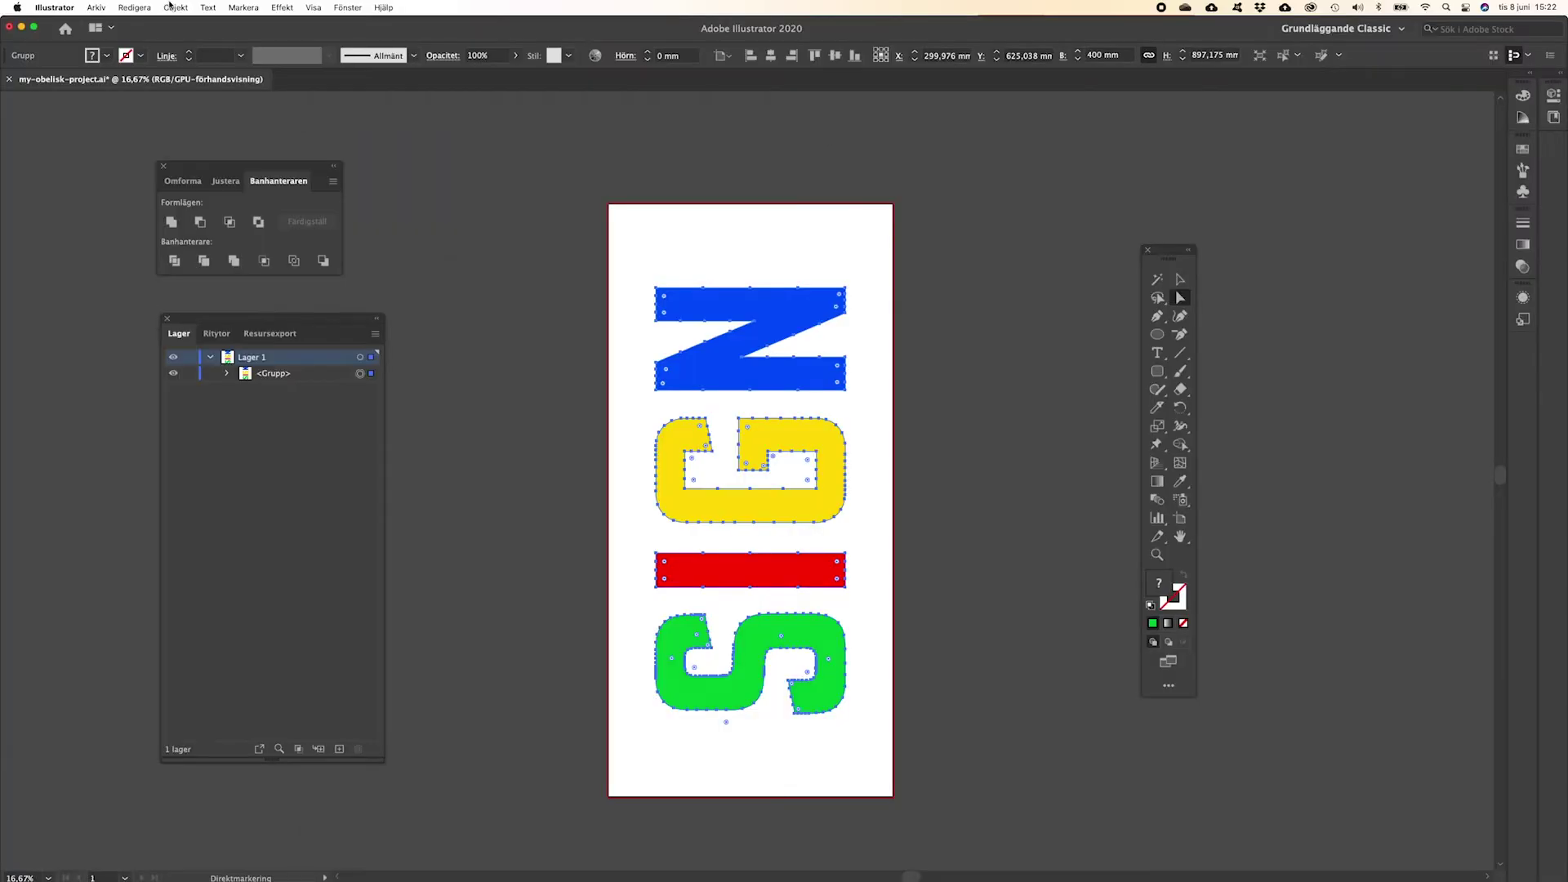
{"action": "left_click", "coordinate": [176, 7]}
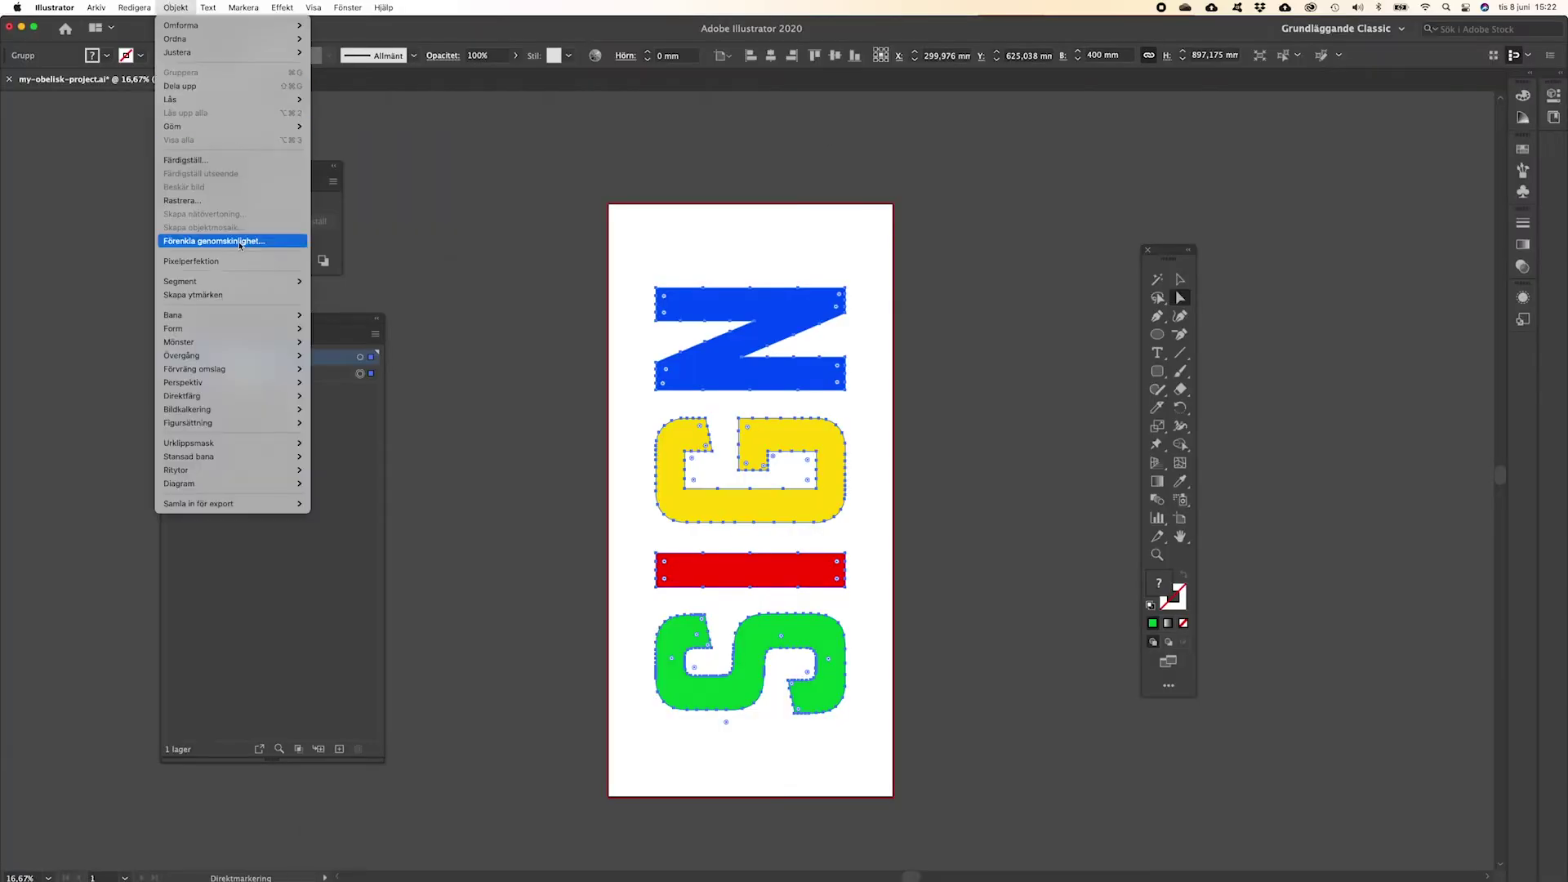
{"action": "mouse_move", "coordinate": [256, 316]}
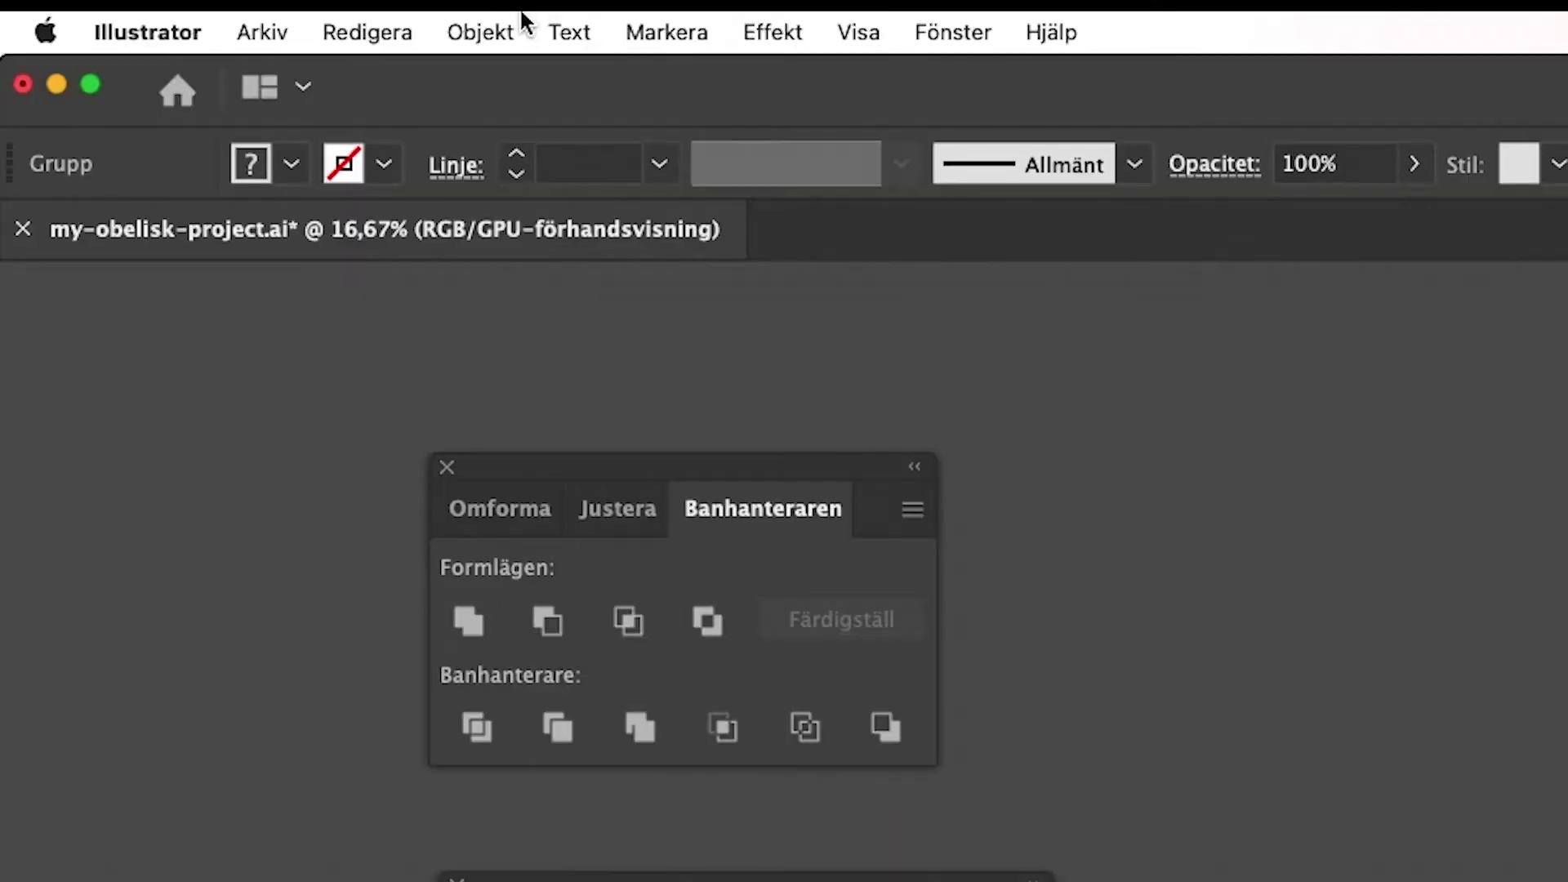
Step: Ungroup the SIGN lettering with Shift+Cmd+G, then reselect all four separate letters
{"action": "left_click", "coordinate": [176, 7]}
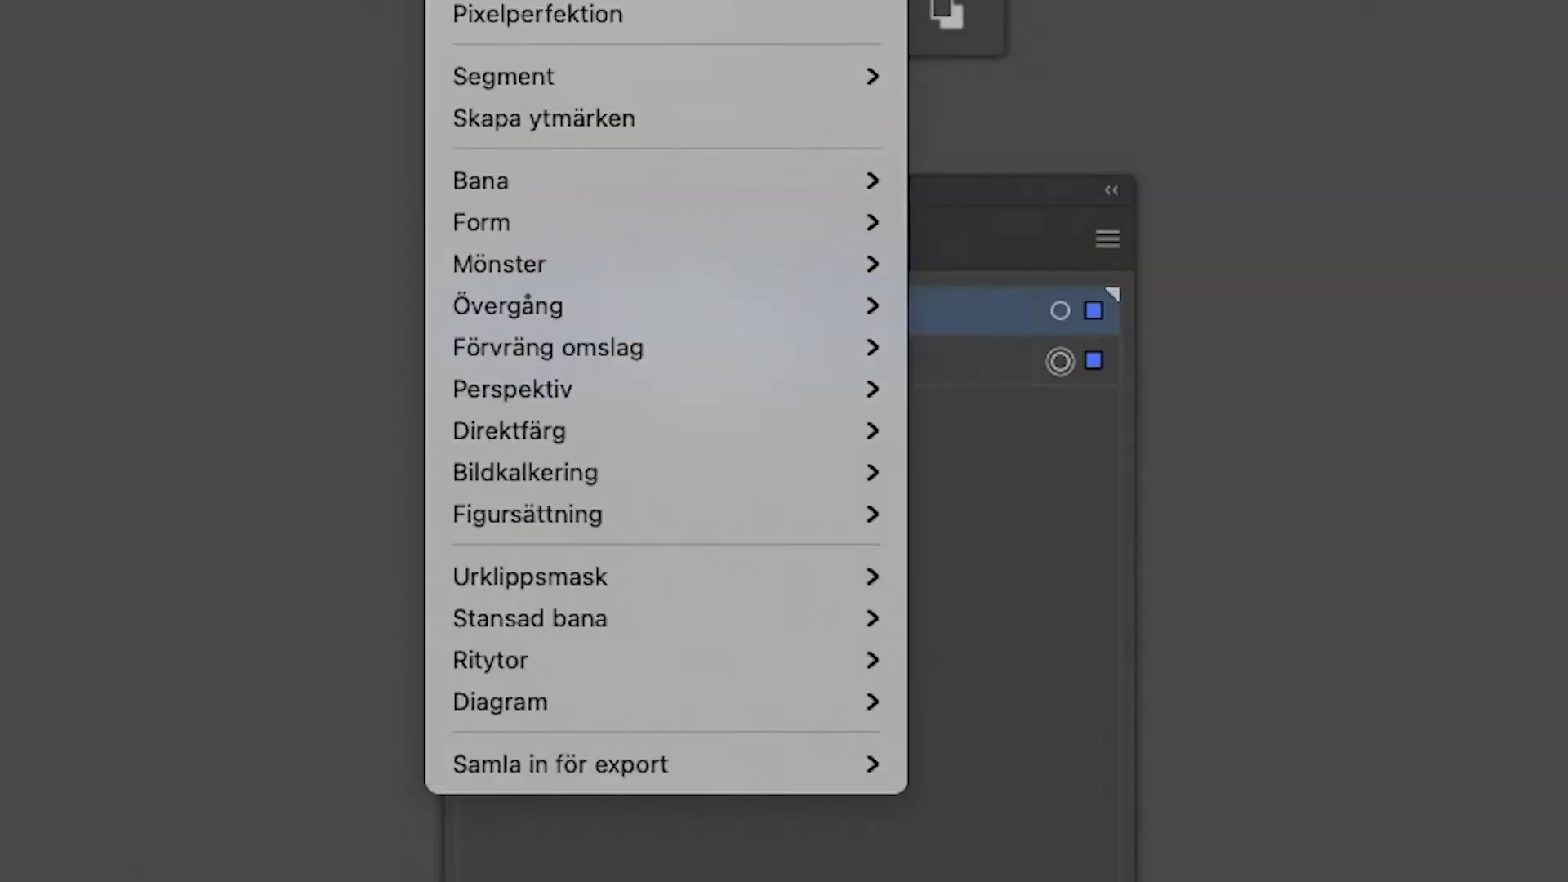
{"action": "key", "text": "super+shift+g"}
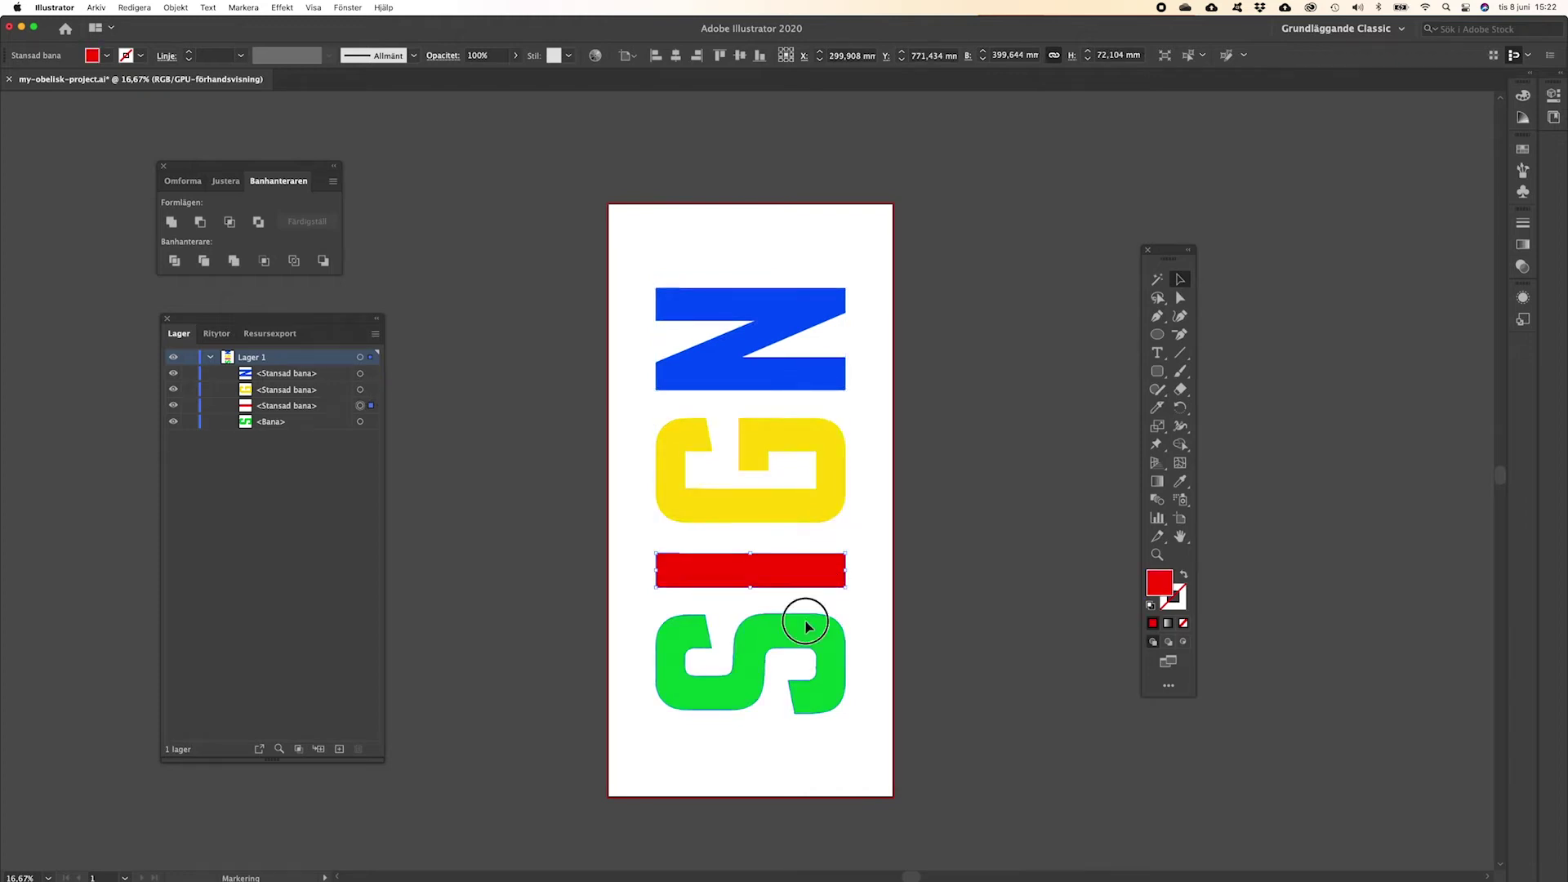
{"action": "left_click", "coordinate": [710, 404]}
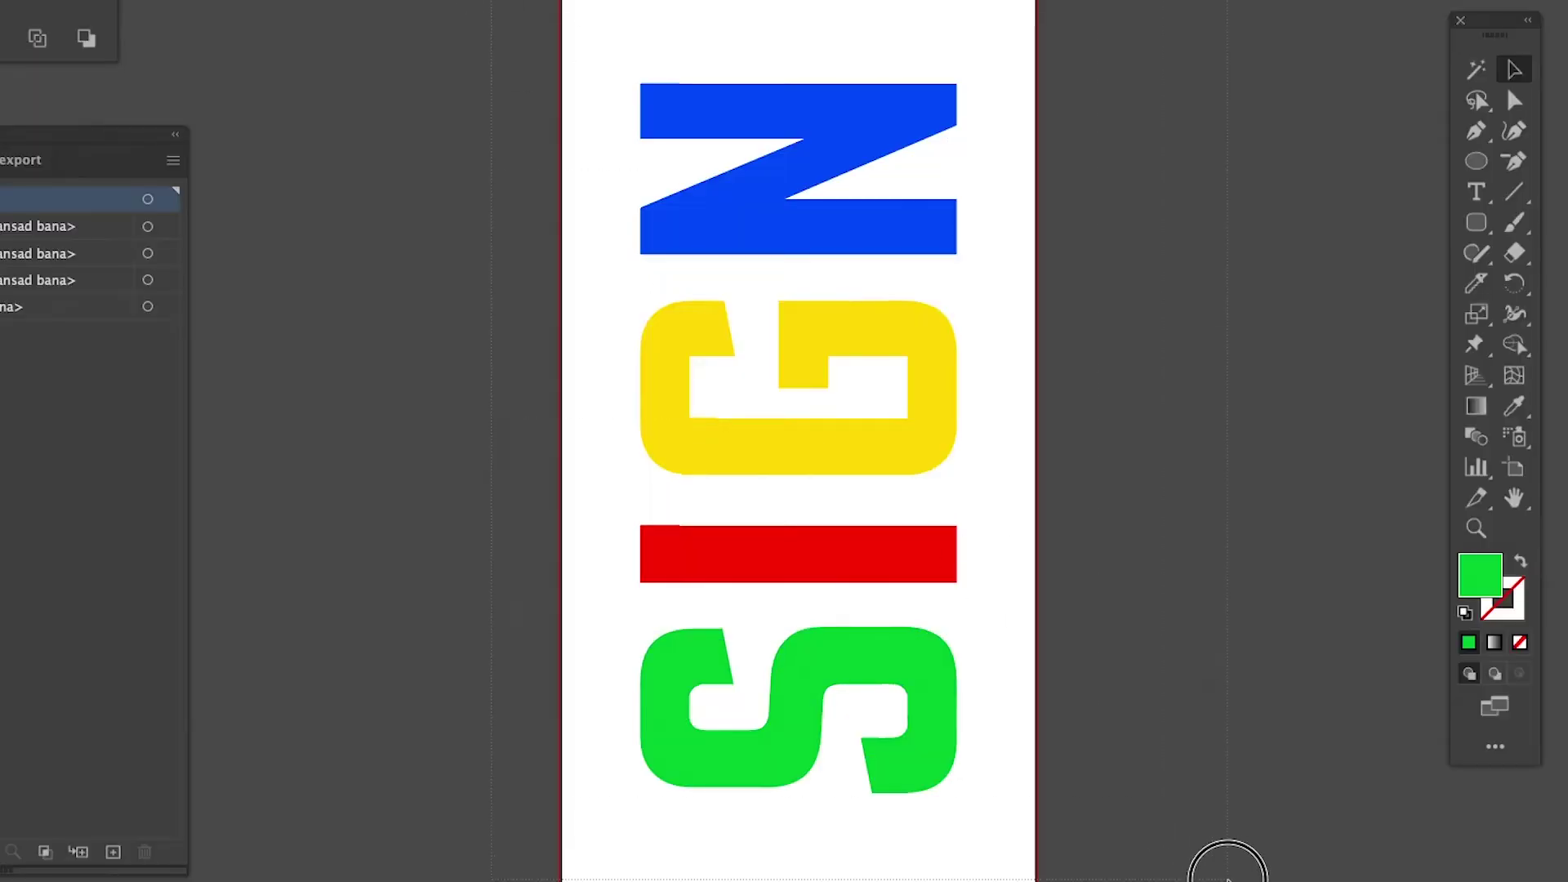
{"action": "key", "text": "super+a"}
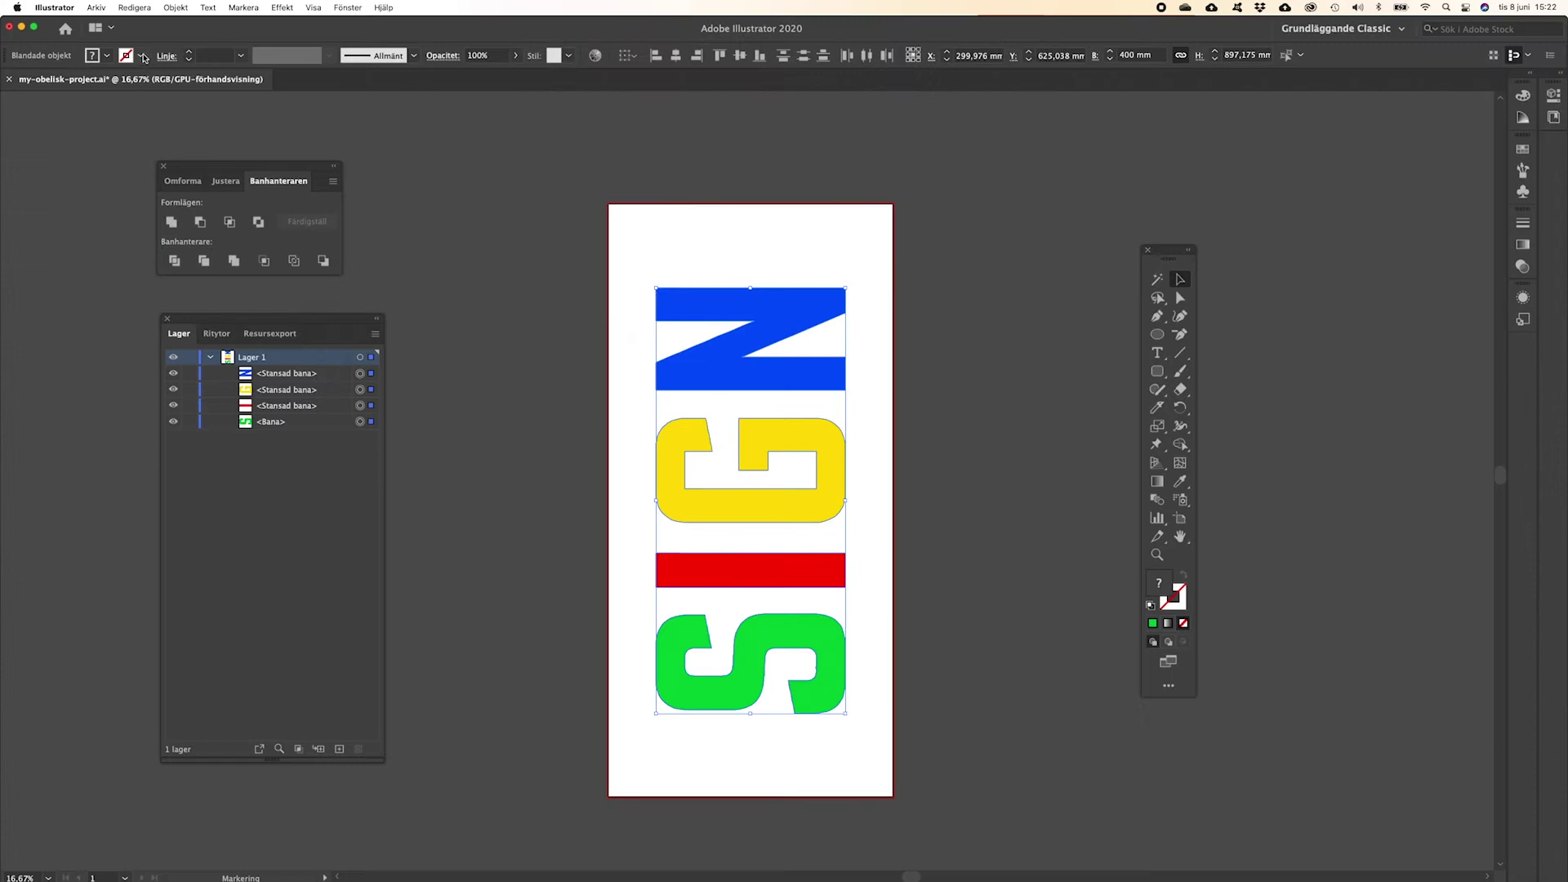
Step: Export the artwork as AutoCAD Interchange File (dxf) sign_400.dxf, toggling the selected-art-only option
{"action": "left_click", "coordinate": [103, 7]}
{"action": "mouse_move", "coordinate": [158, 250]}
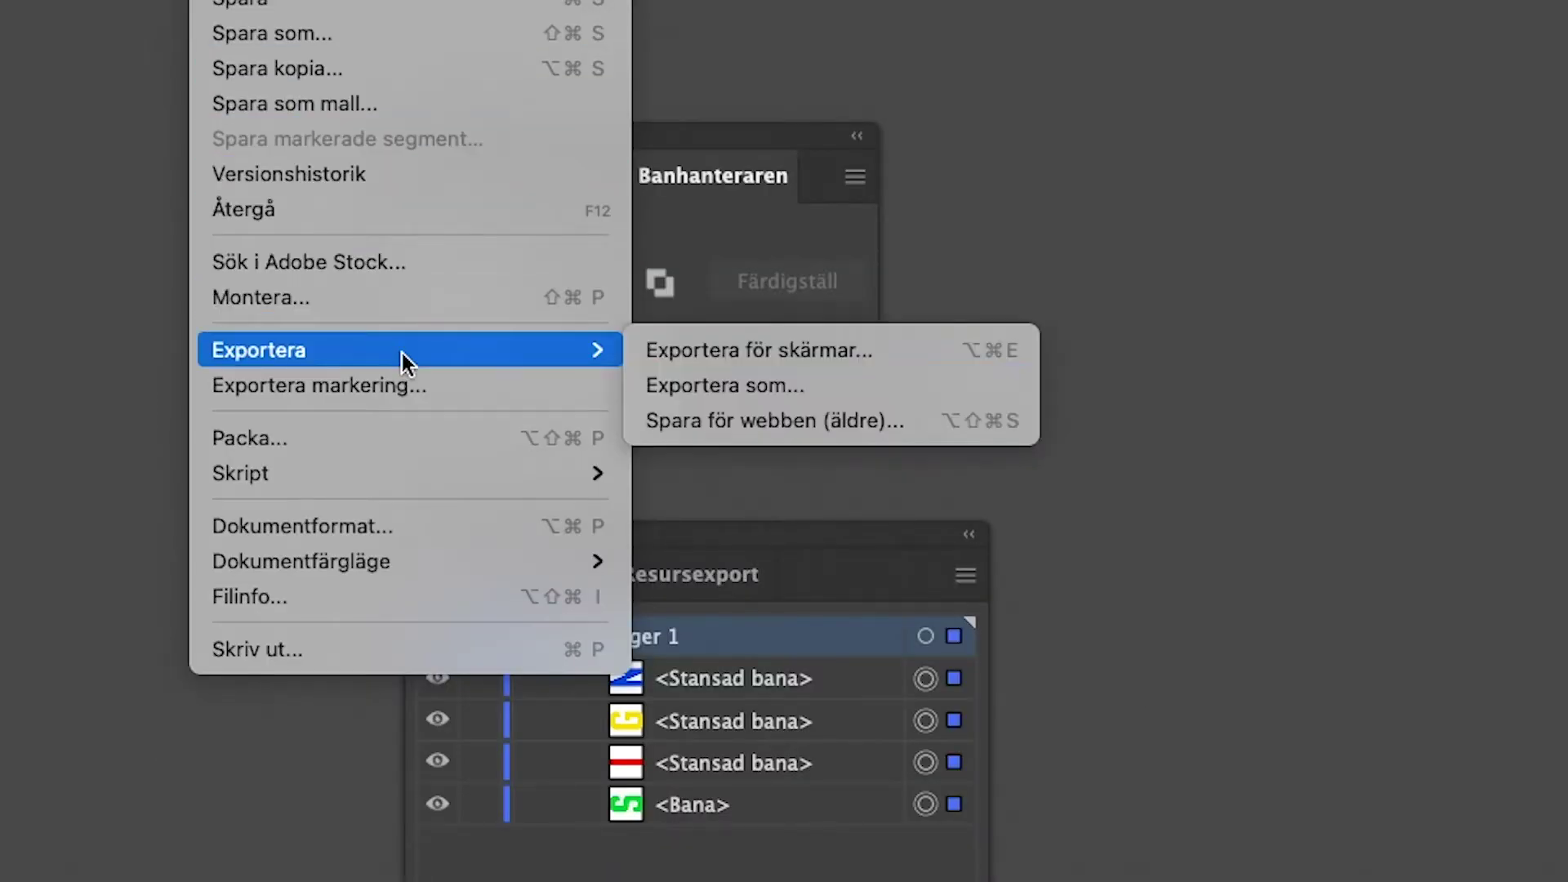
{"action": "left_click", "coordinate": [885, 390]}
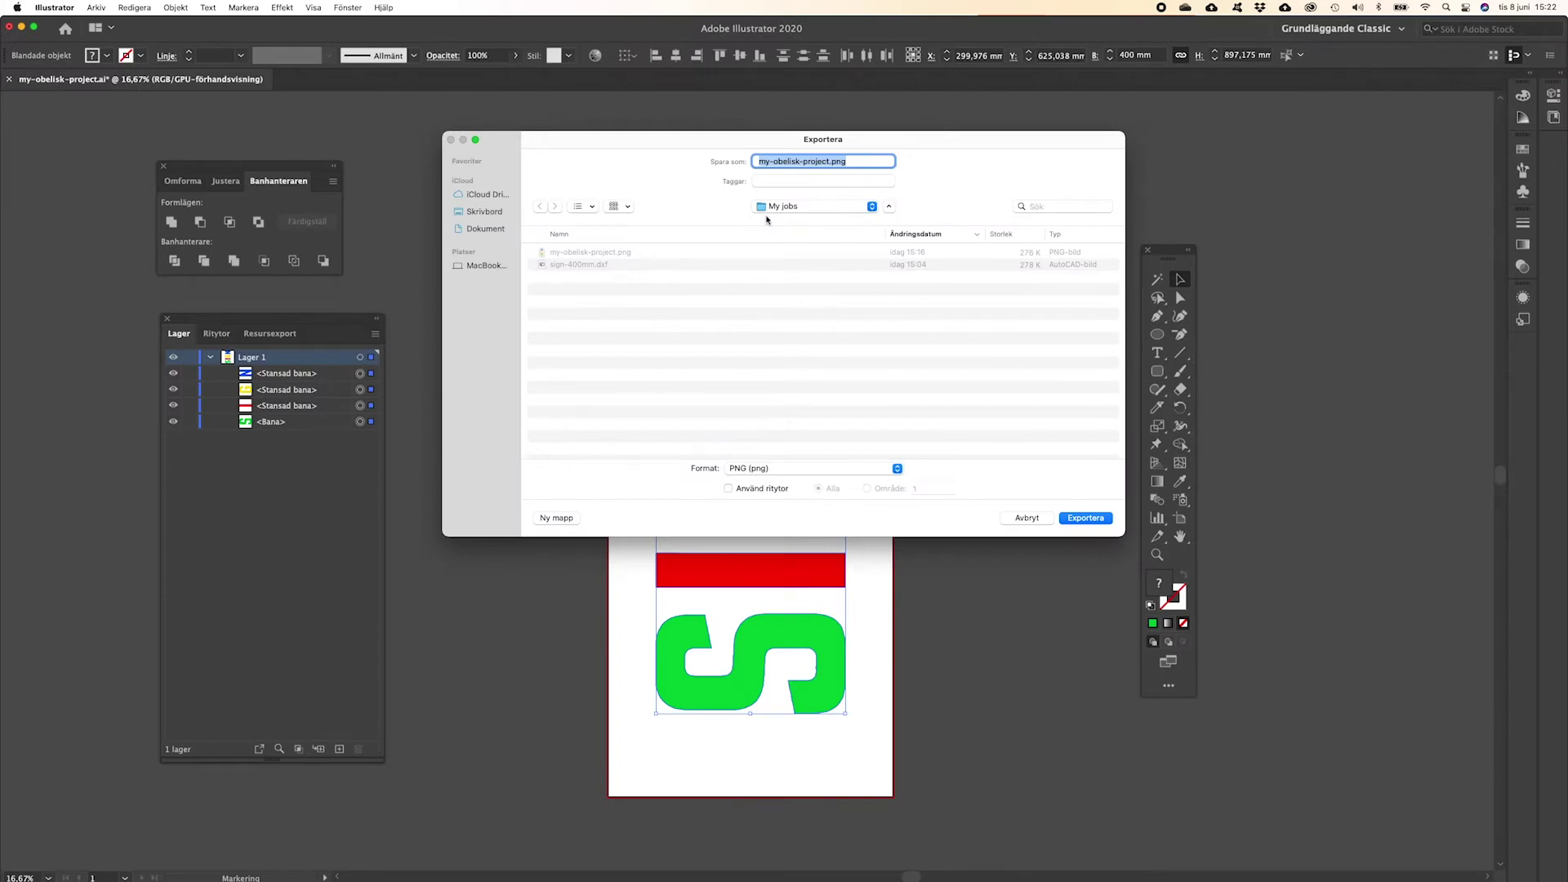
{"action": "left_click", "coordinate": [898, 475]}
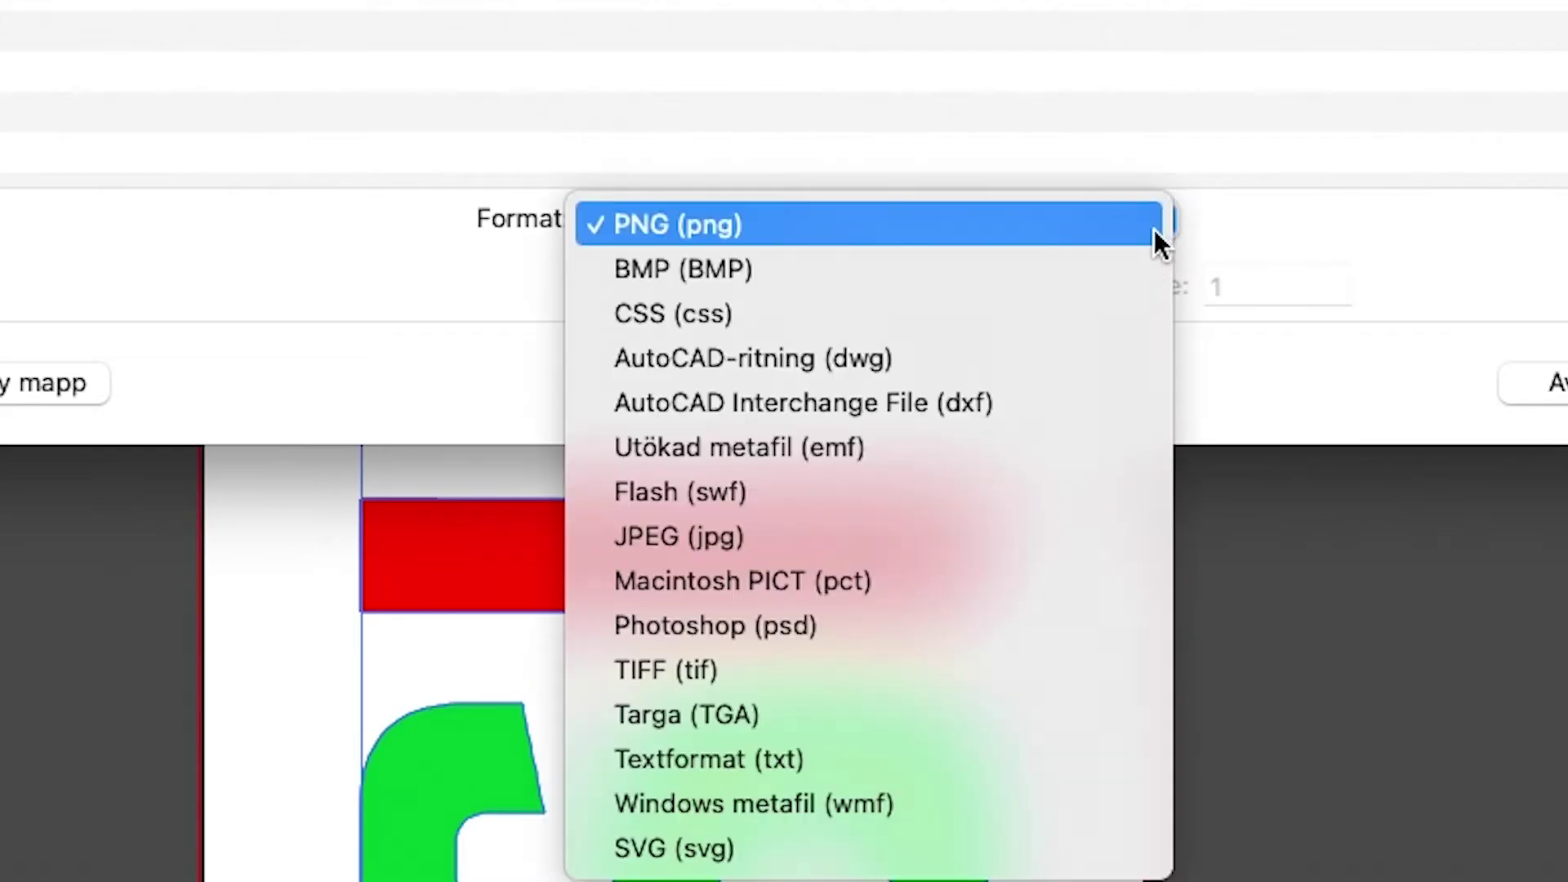
{"action": "left_click", "coordinate": [872, 522]}
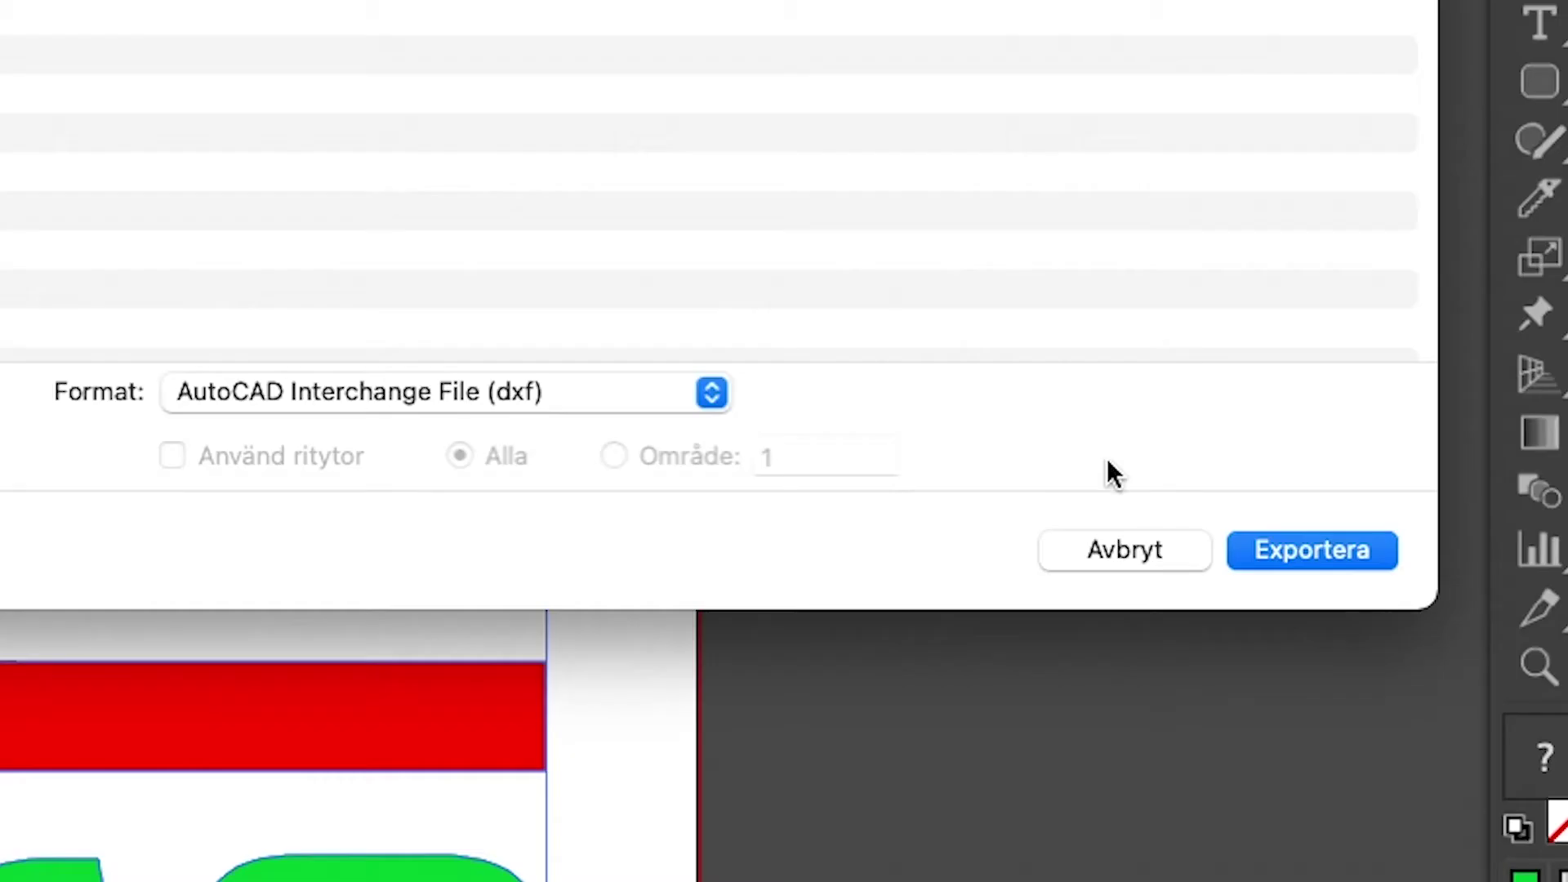
{"action": "left_click", "coordinate": [1289, 552]}
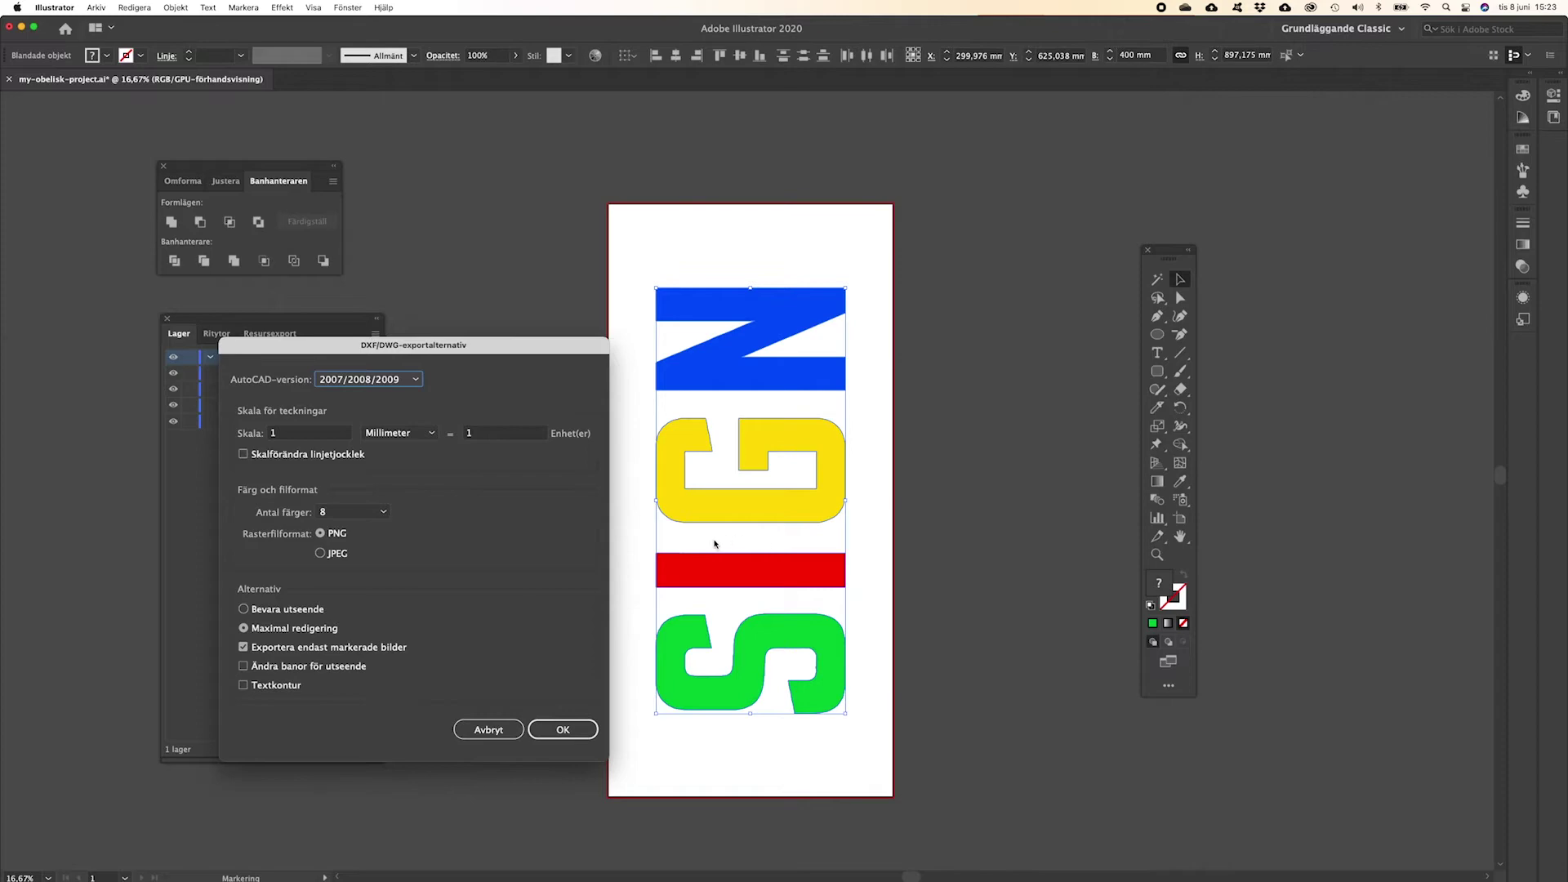
{"action": "left_click", "coordinate": [380, 651]}
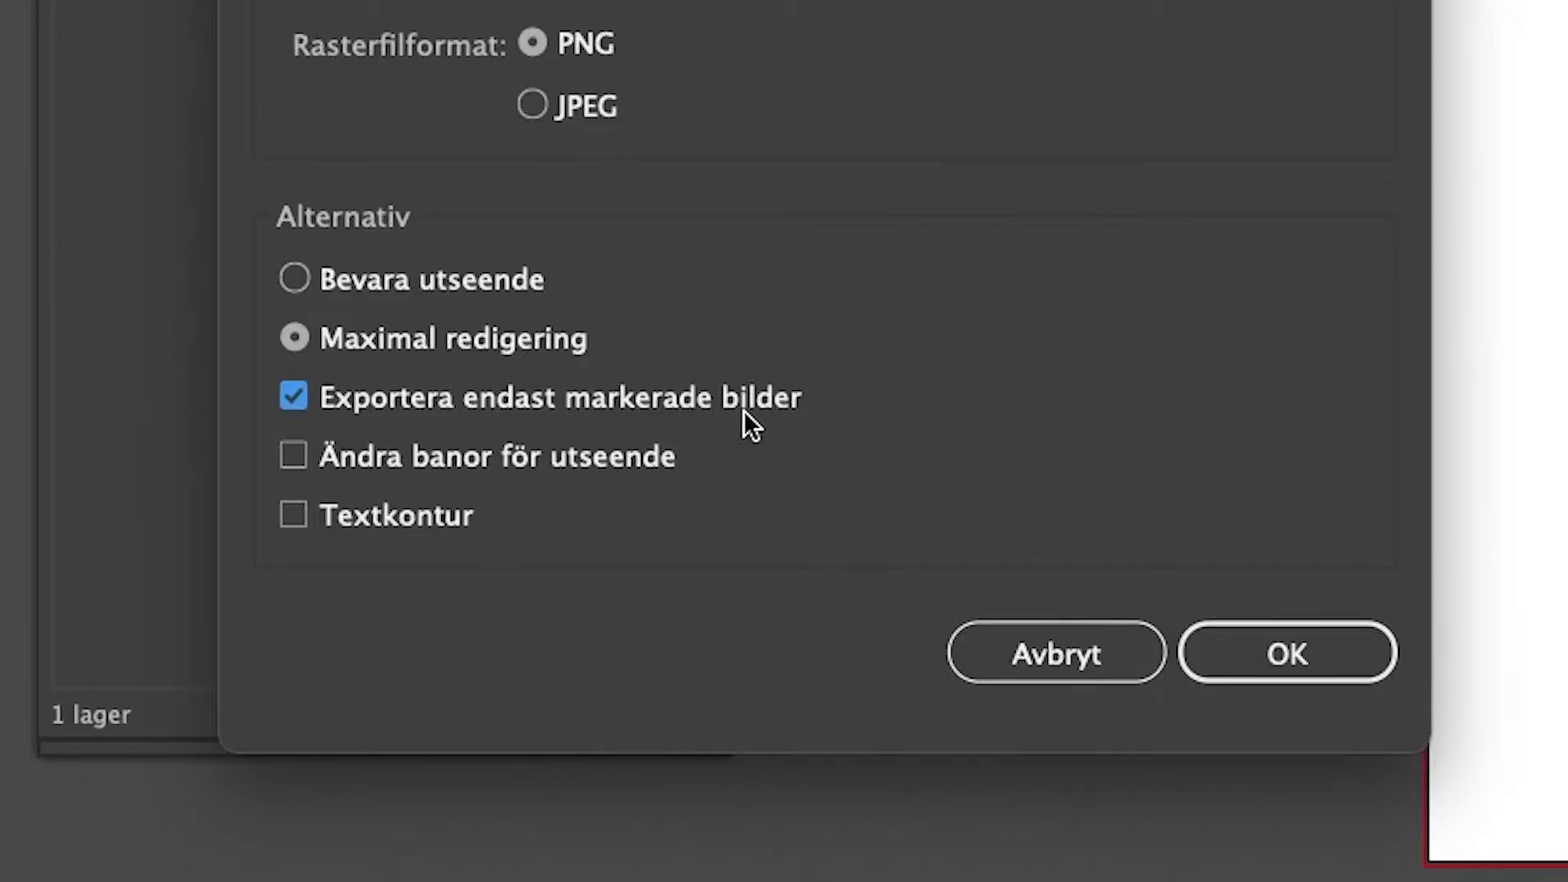
{"action": "left_click", "coordinate": [1311, 651]}
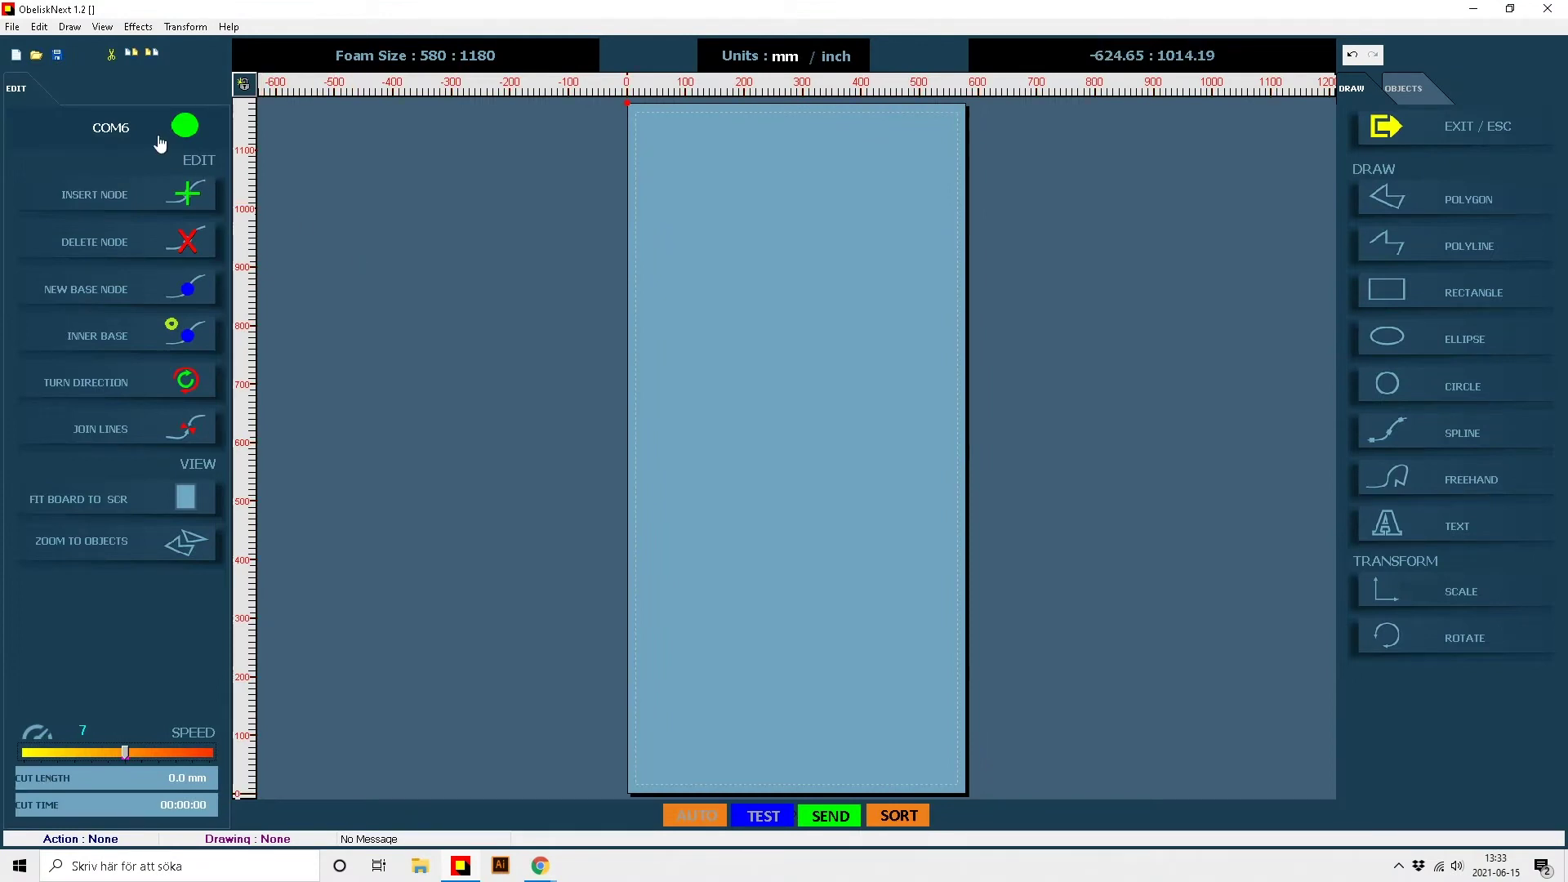
Step: Load sign-400.dxf from the My jobs folder onto the ObeliskNext foam board
{"action": "left_click", "coordinate": [36, 56]}
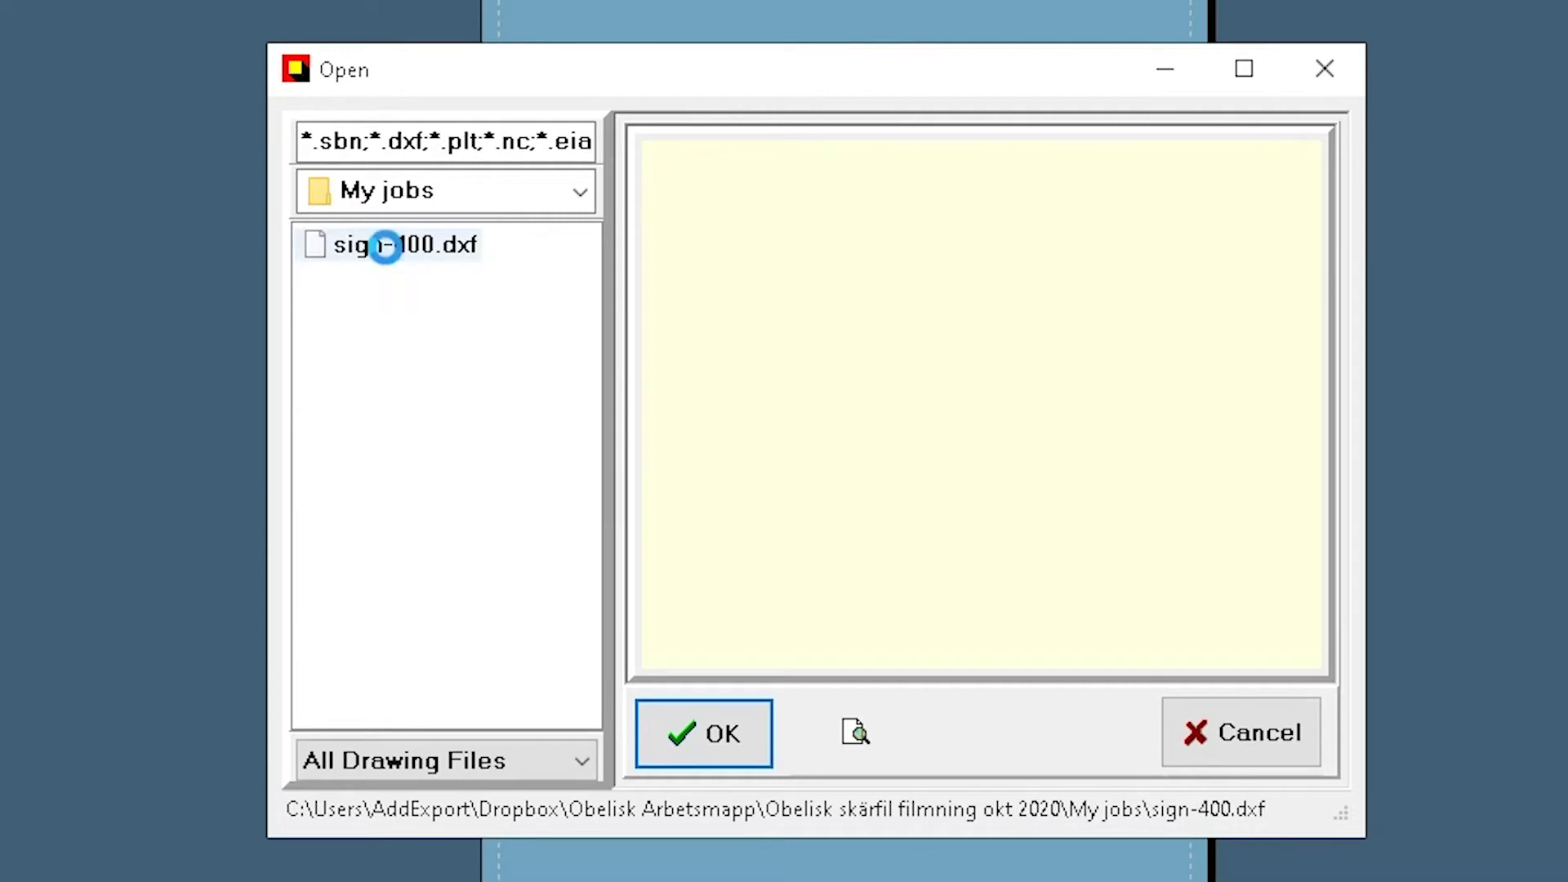
{"action": "left_click", "coordinate": [386, 245]}
{"action": "left_click", "coordinate": [709, 730]}
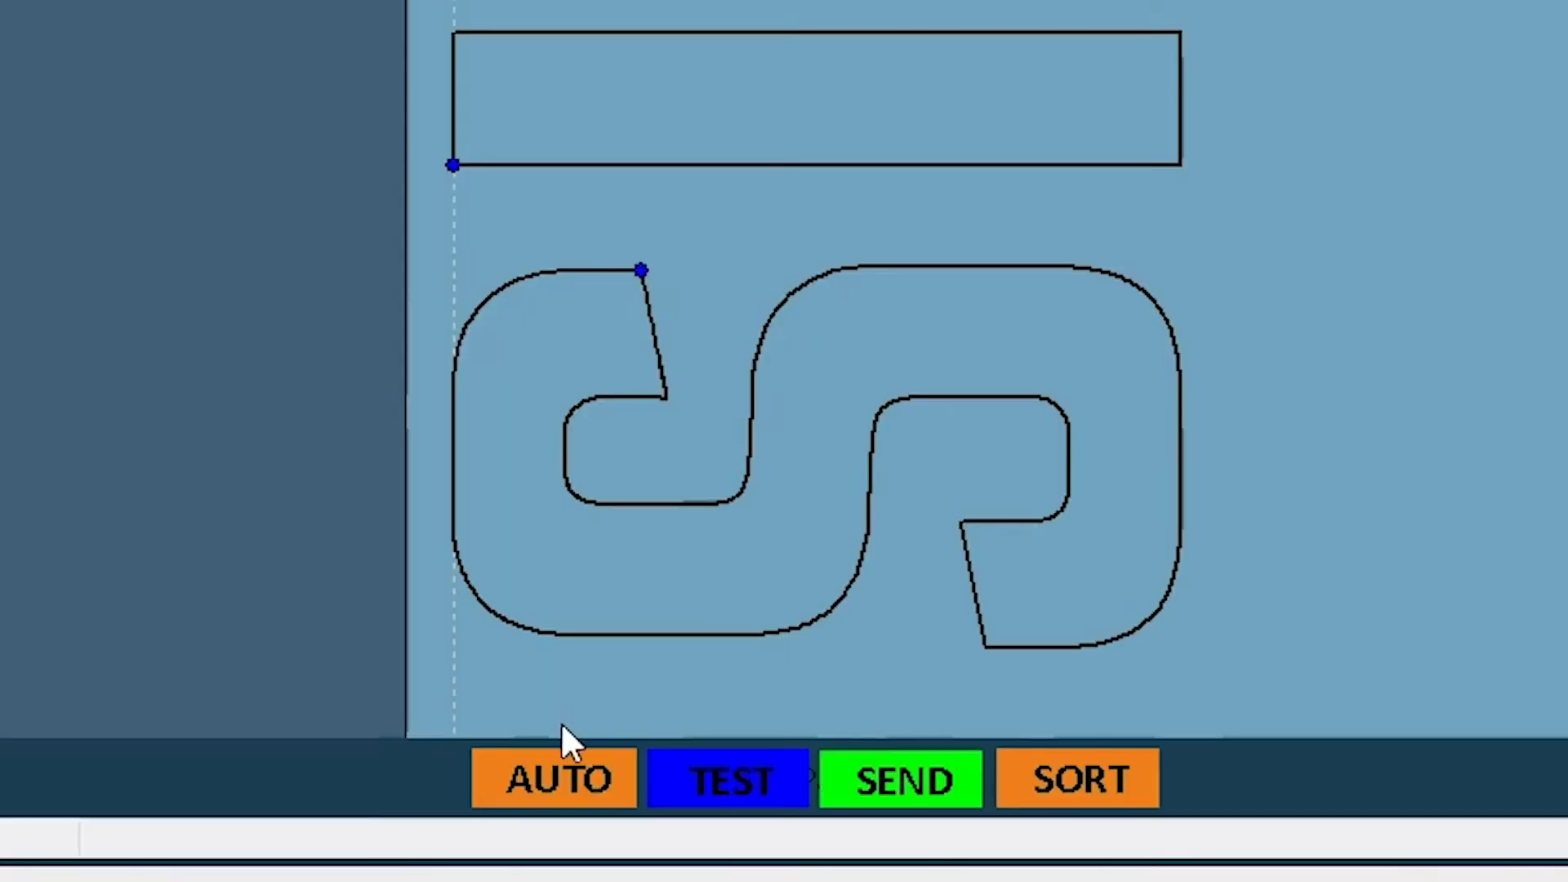
Step: Generate an automatic REALBOX cutting path around the SIGN letters (5512.4 mm)
{"action": "left_click", "coordinate": [575, 770]}
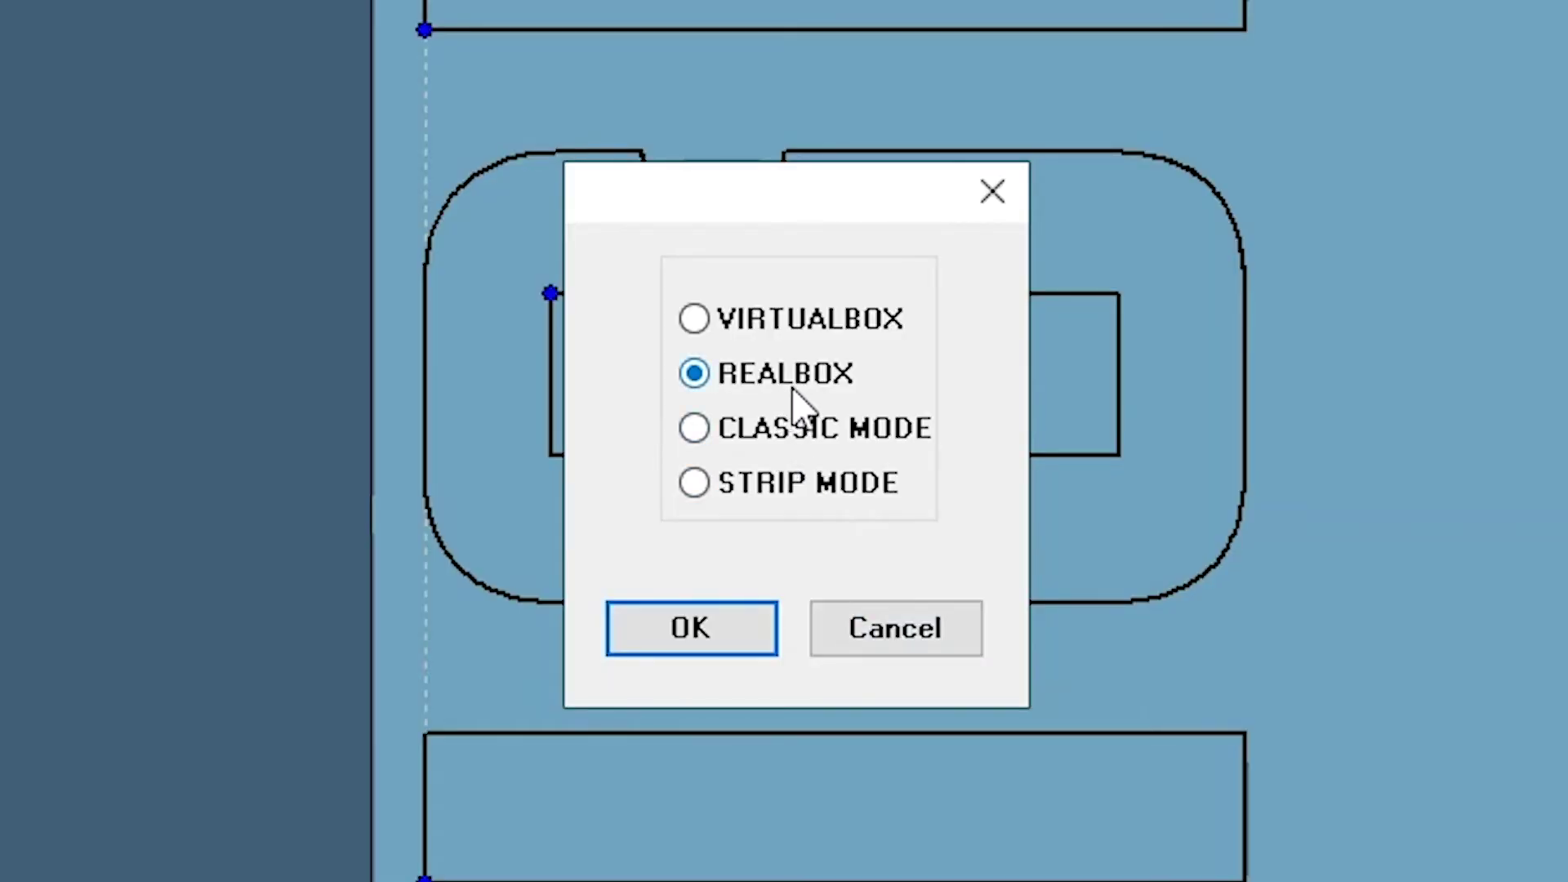
{"action": "left_click", "coordinate": [706, 630]}
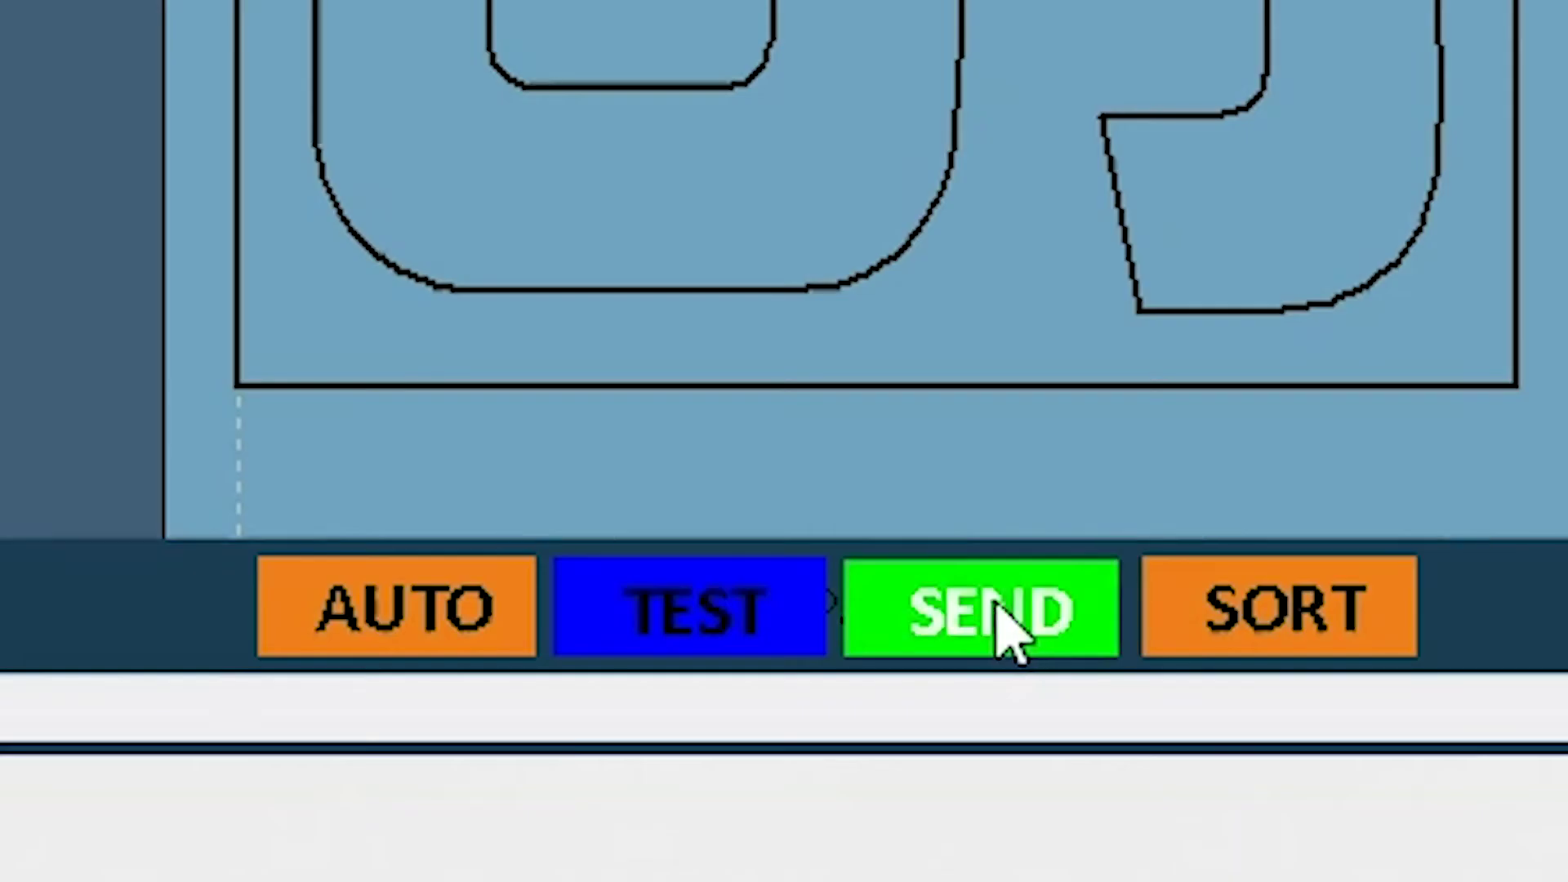
Step: Send the SIGN cutting path to the waiting foam cutter
{"action": "left_click", "coordinate": [994, 600]}
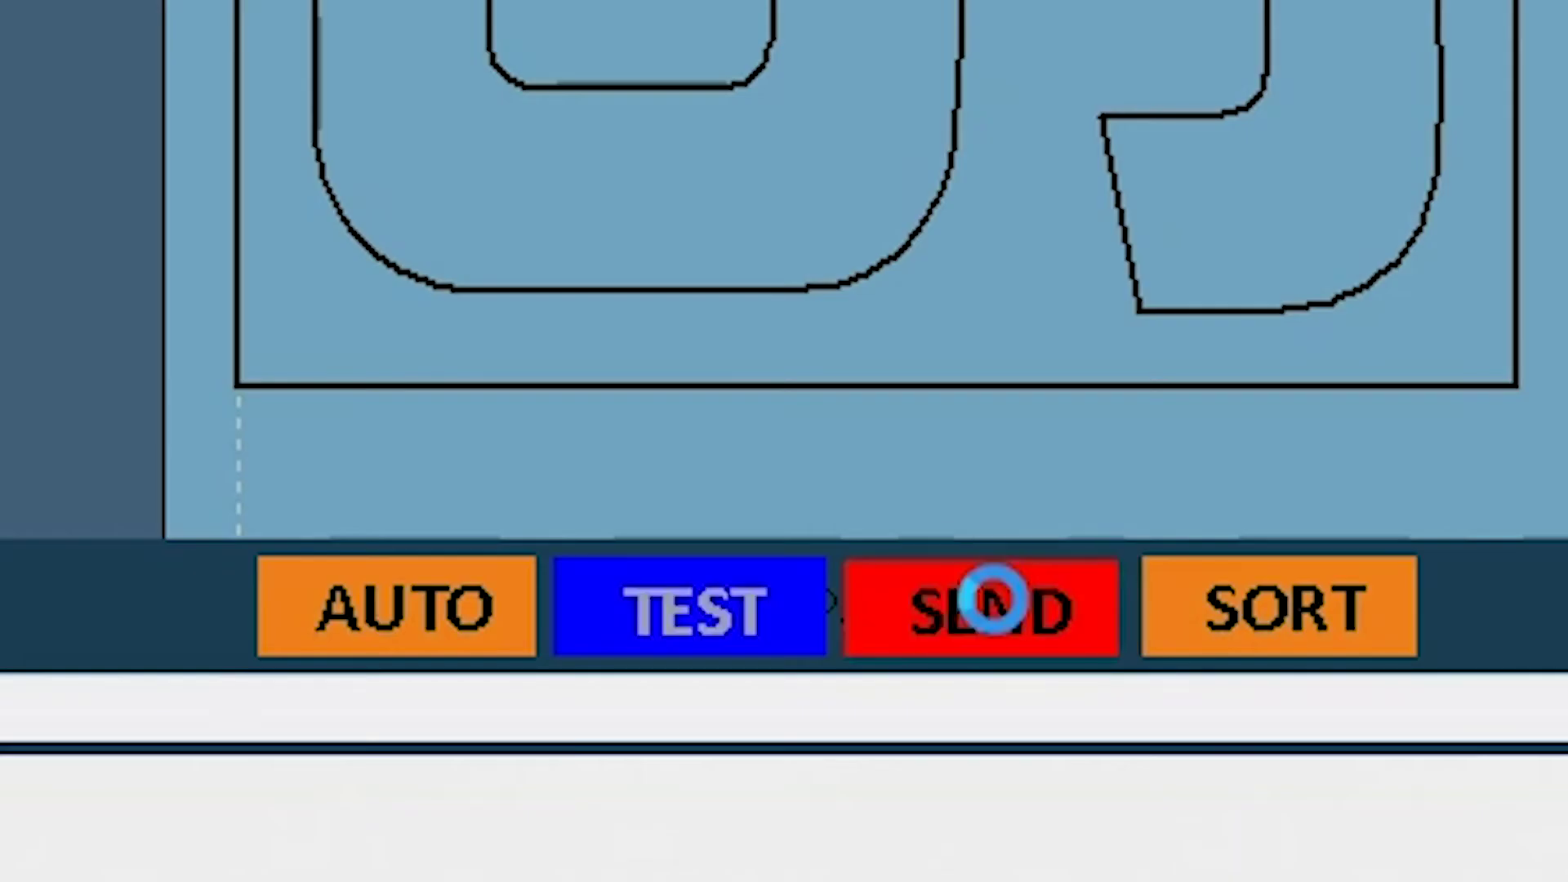